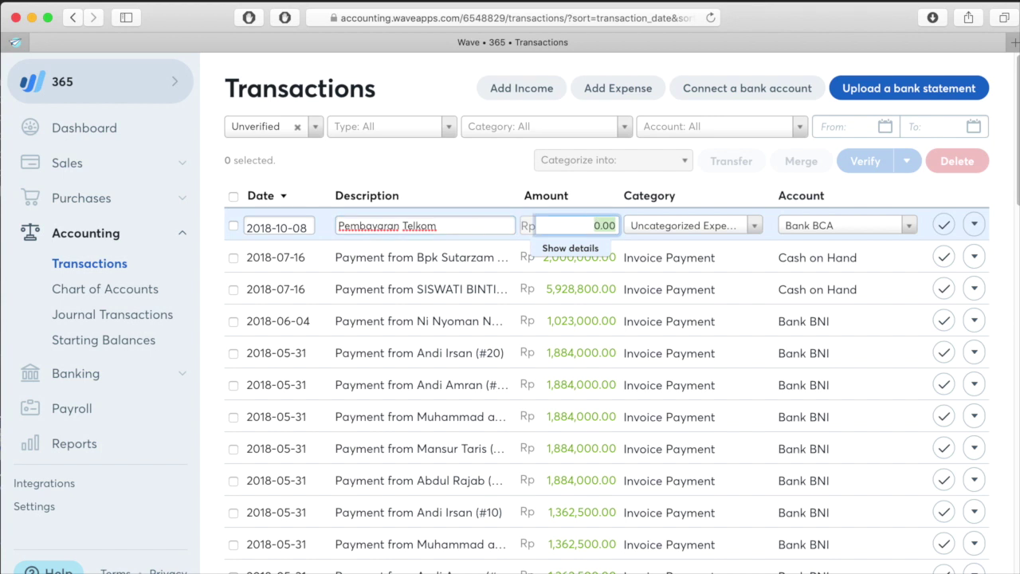
Step: Set the Pembayaran Telkom expense's amount to 985000 and its category to Computer – Internet
text(985000)
key(Tab)
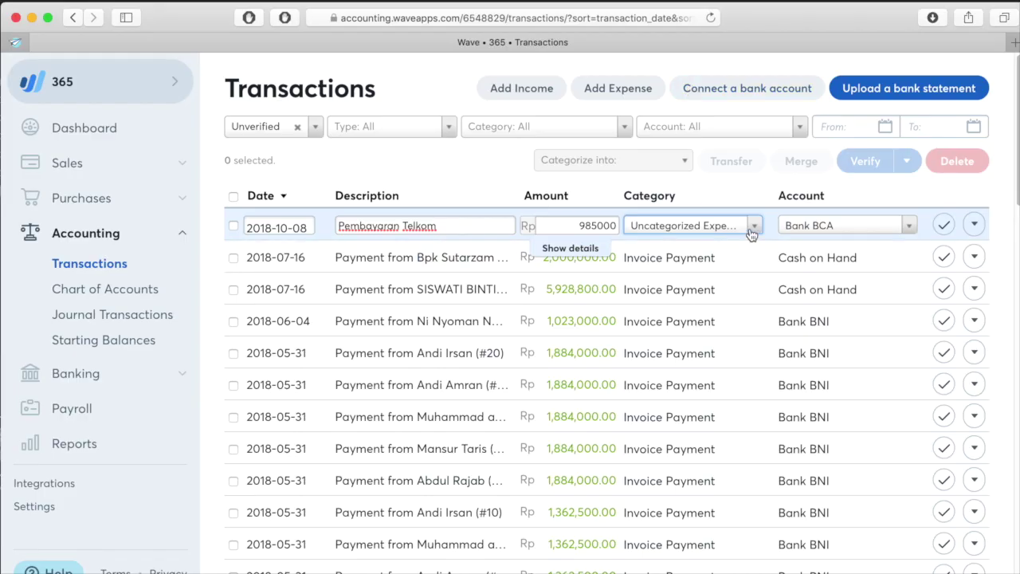
click(749, 227)
text(pho)
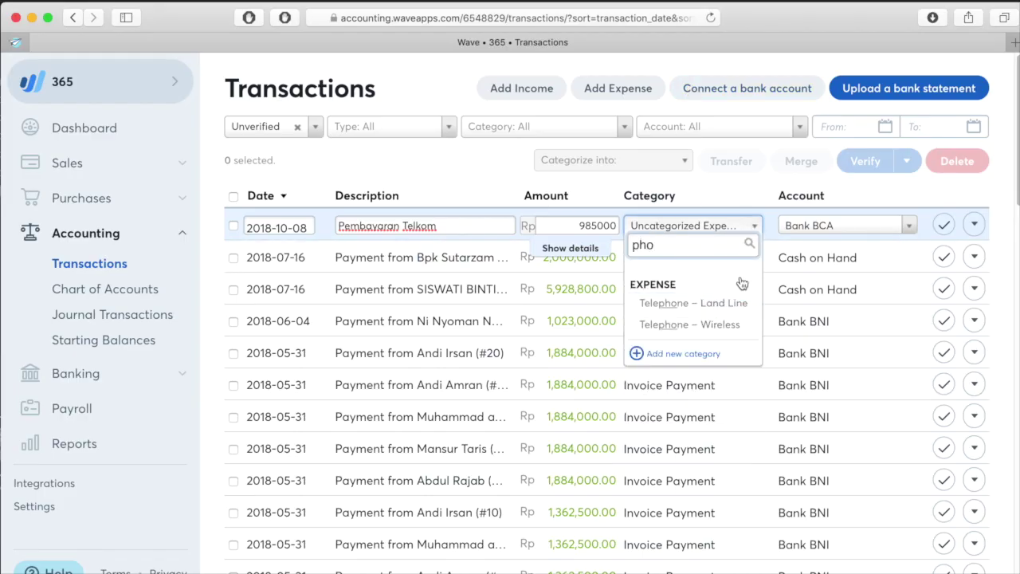
key(BackSpace)
key(BackSpace)
key(BackSpace)
text(inter)
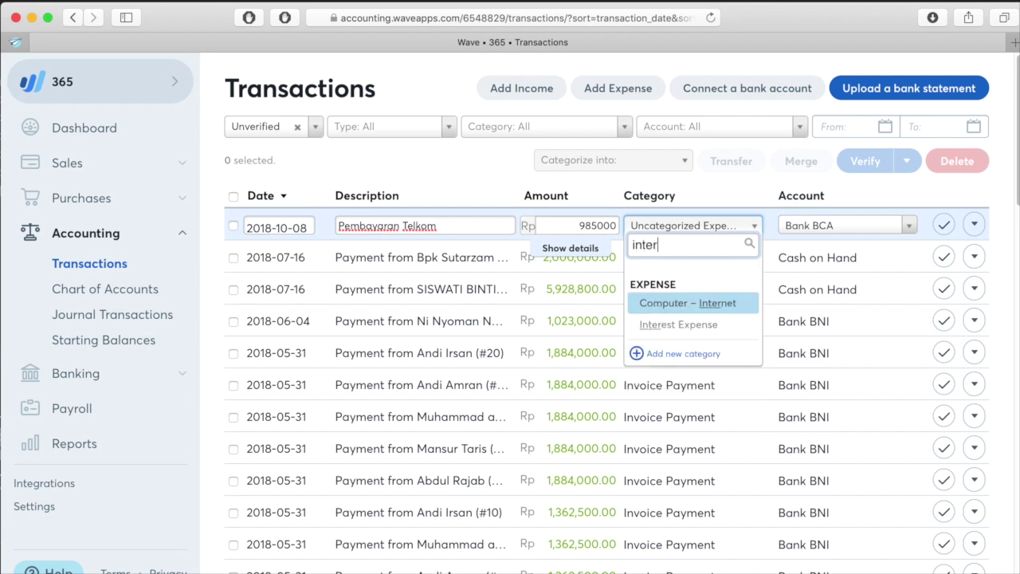
click(677, 307)
Step: Assign the Pembayaran Telkom expense to the Bank CIMBNIAGA account and finish editing the transaction
click(814, 226)
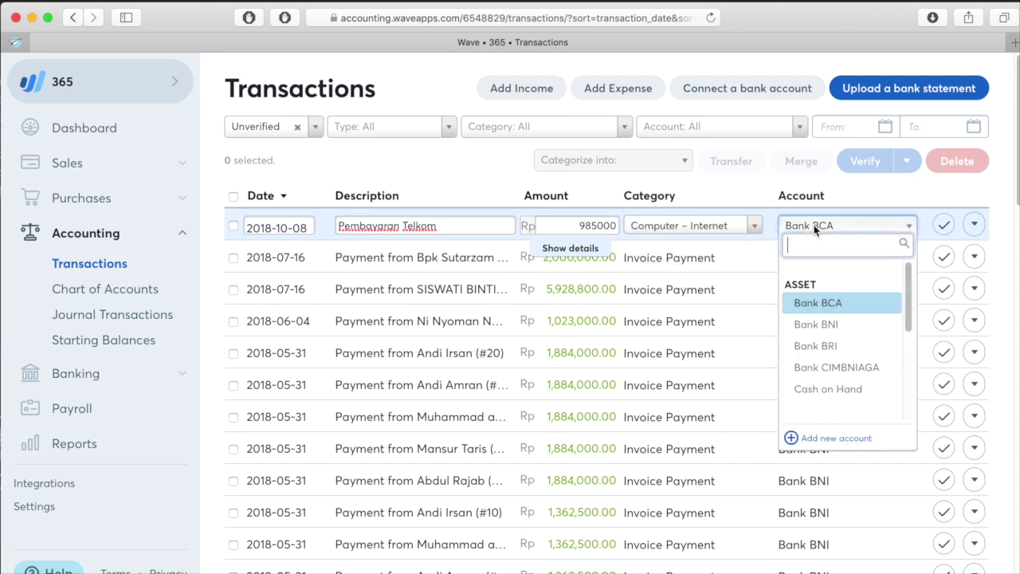
click(837, 366)
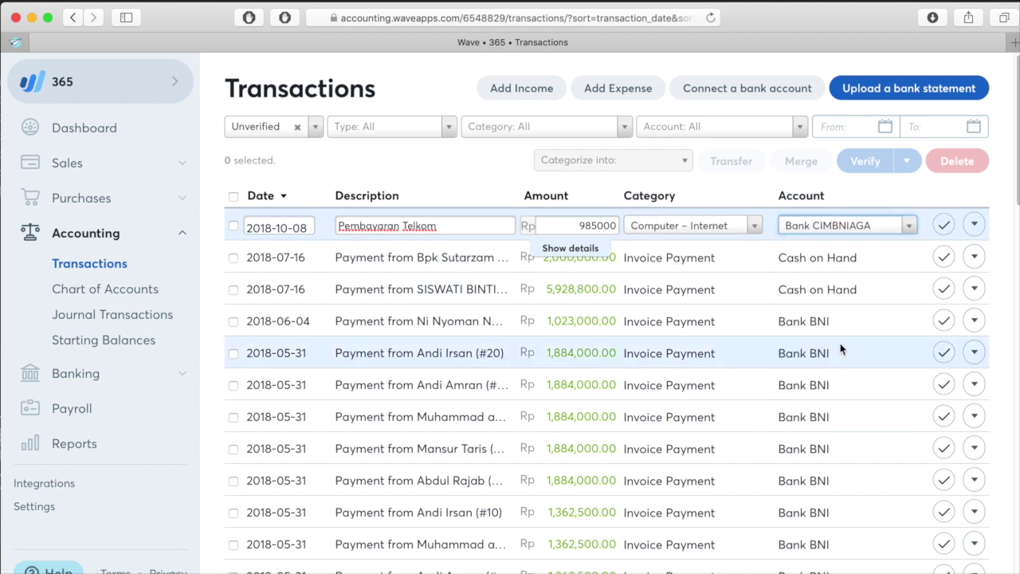
click(383, 178)
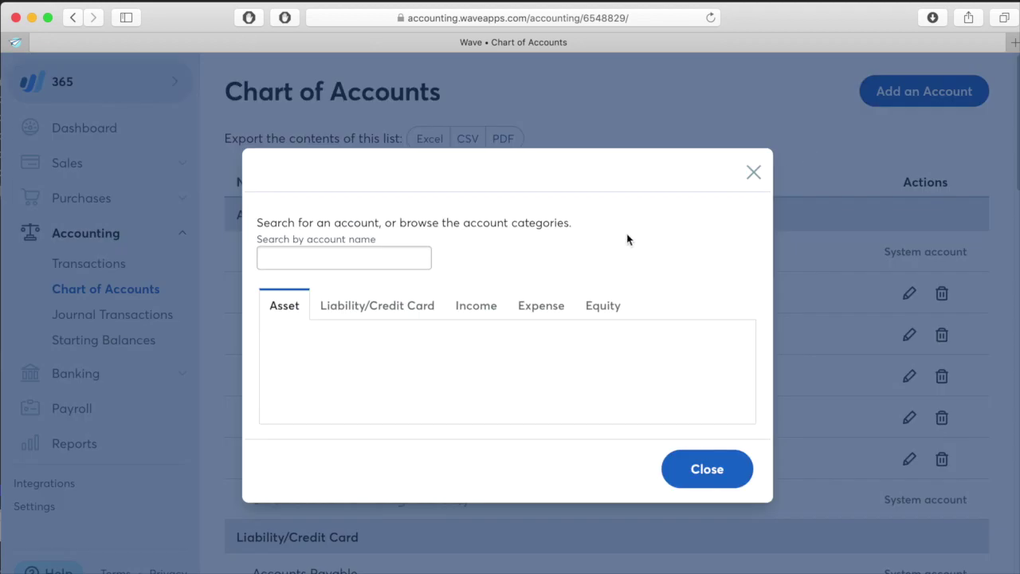
Step: Choose a Current Bank Debt account type for the new account, within Current Liability of the Liability/Credit Card category
click(365, 306)
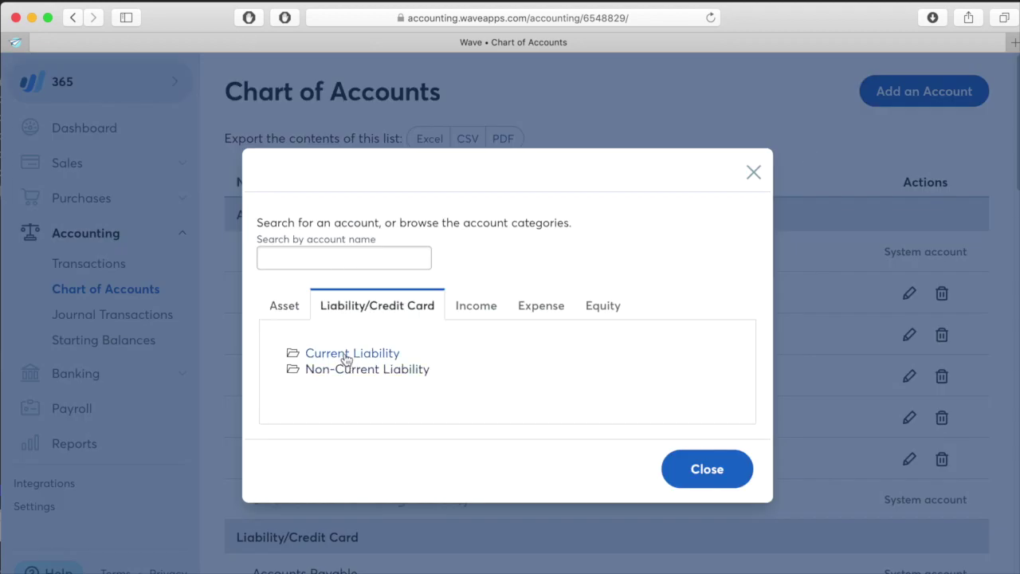
click(350, 353)
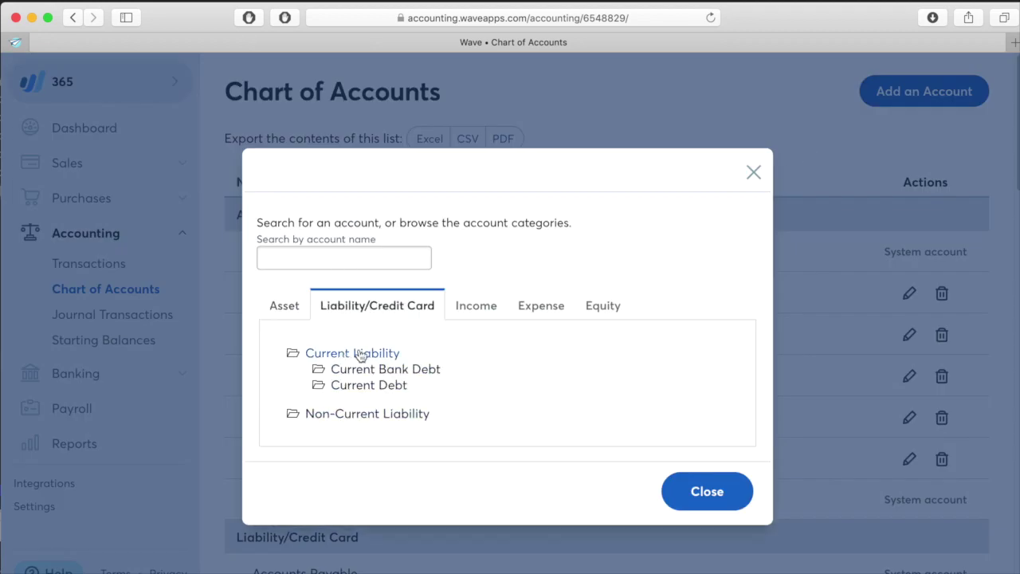
click(399, 374)
click(371, 433)
Step: Name the new liability account CC DBS and save it to the chart of accounts
drag(337, 226, 162, 222)
text(Kartu Kred)
key(BackSpace)
key(BackSpace)
key(BackSpace)
key(BackSpace)
key(BackSpace)
key(BackSpace)
key(BackSpace)
key(BackSpace)
key(BackSpace)
key(BackSpace)
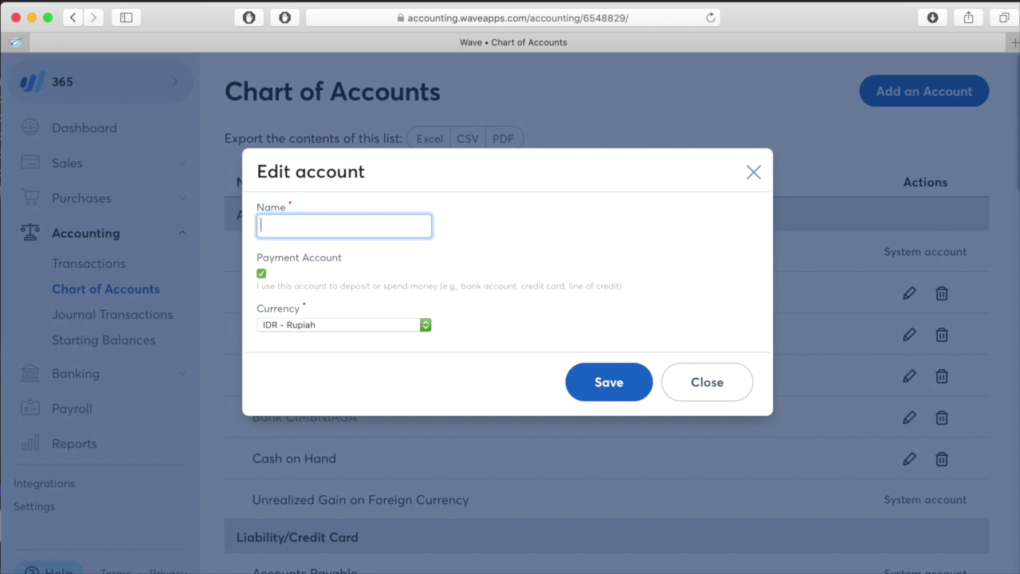
text(CC DBS)
click(610, 383)
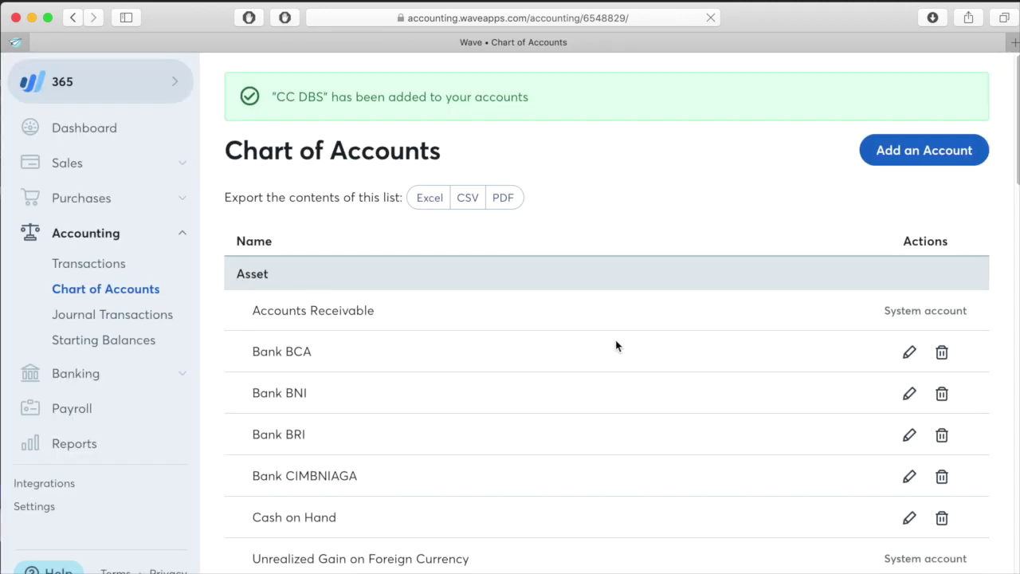
drag(1017, 126, 1017, 226)
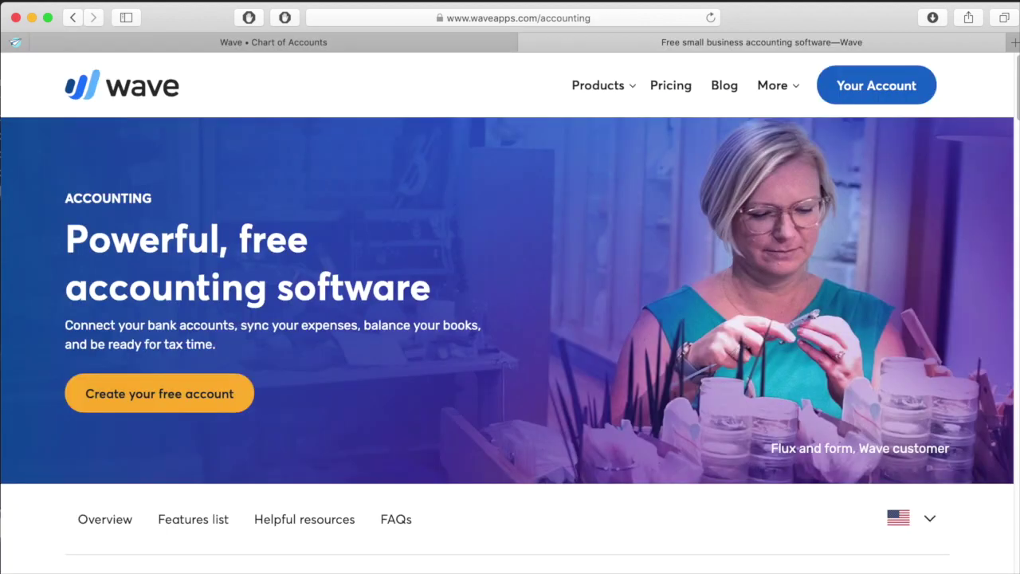
Step: Open Wave's pricing page and review what the accounting software and receipt scanning plans include and cost
click(669, 88)
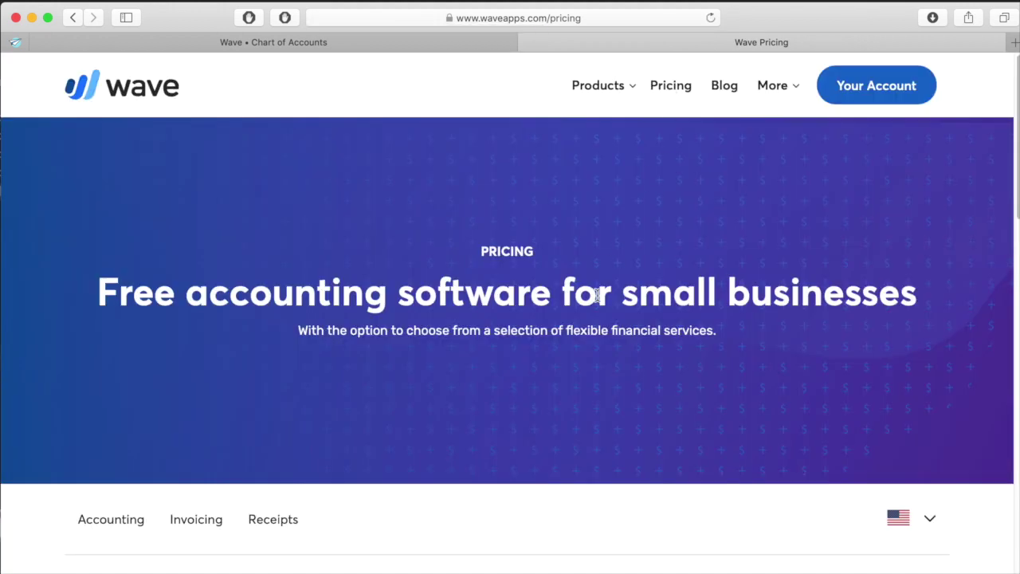
scroll(598, 294, down, 5)
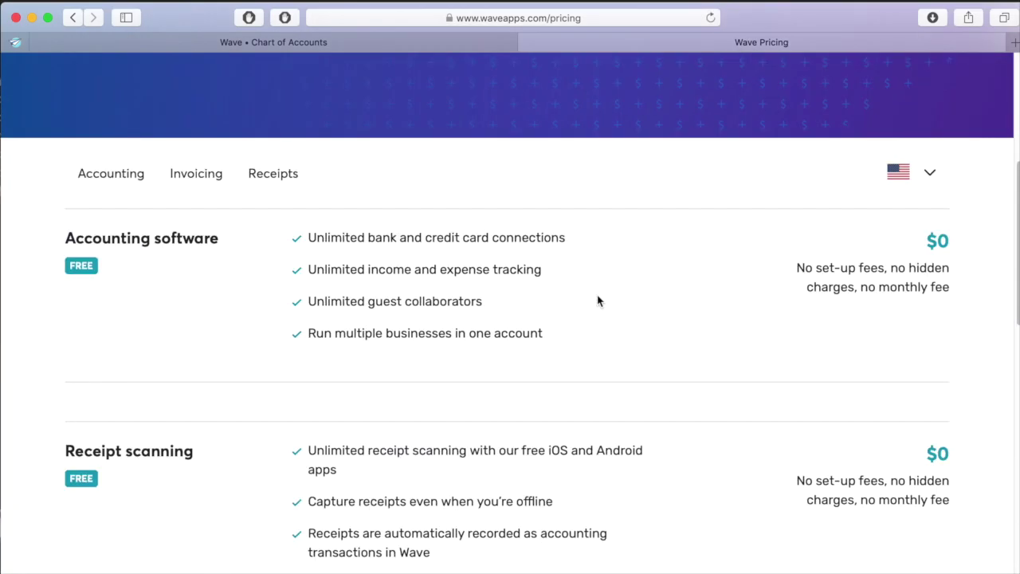
scroll(446, 261, down, 1)
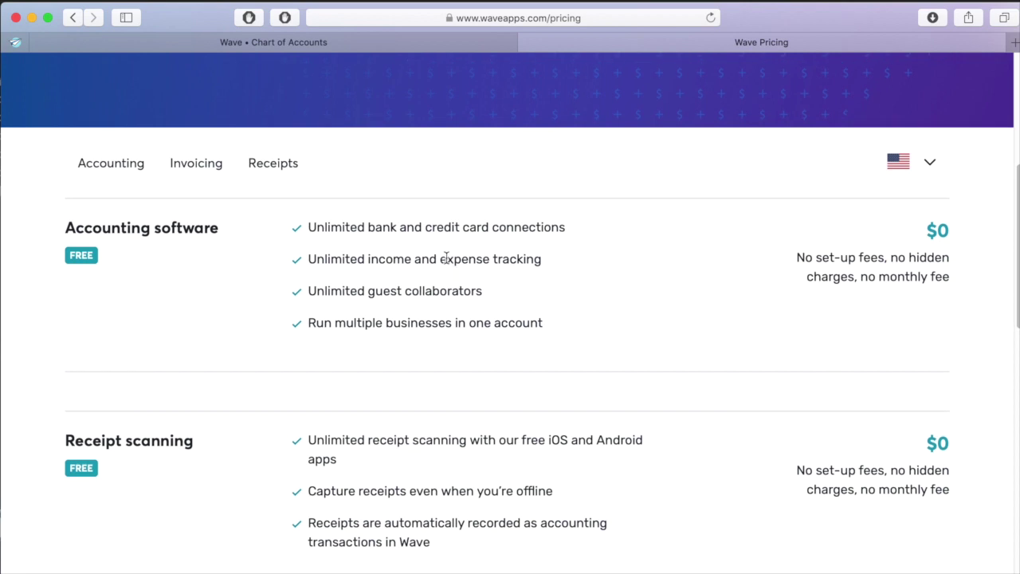
scroll(447, 260, down, 1)
scroll(446, 263, down, 3)
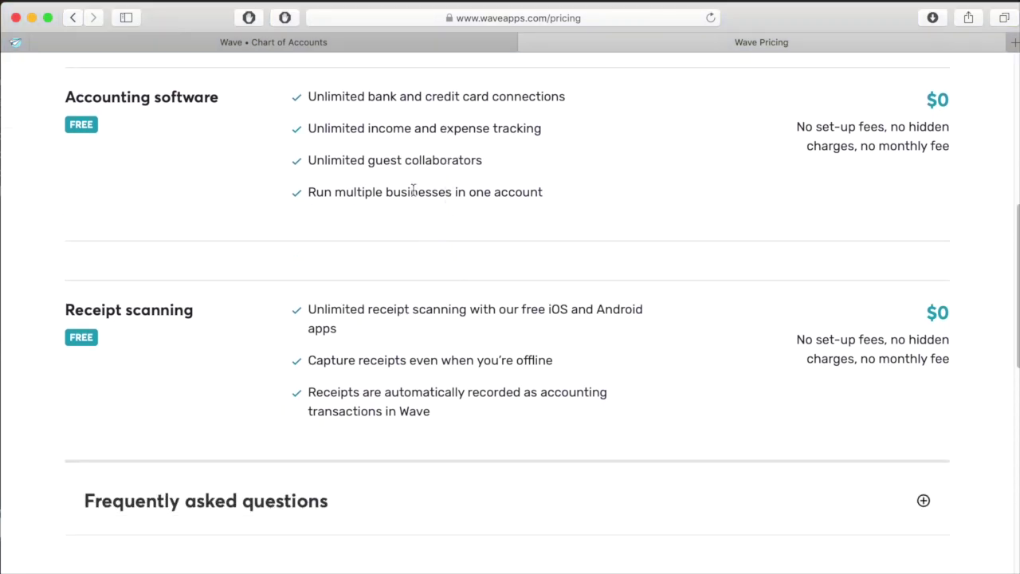
scroll(413, 191, down, 2)
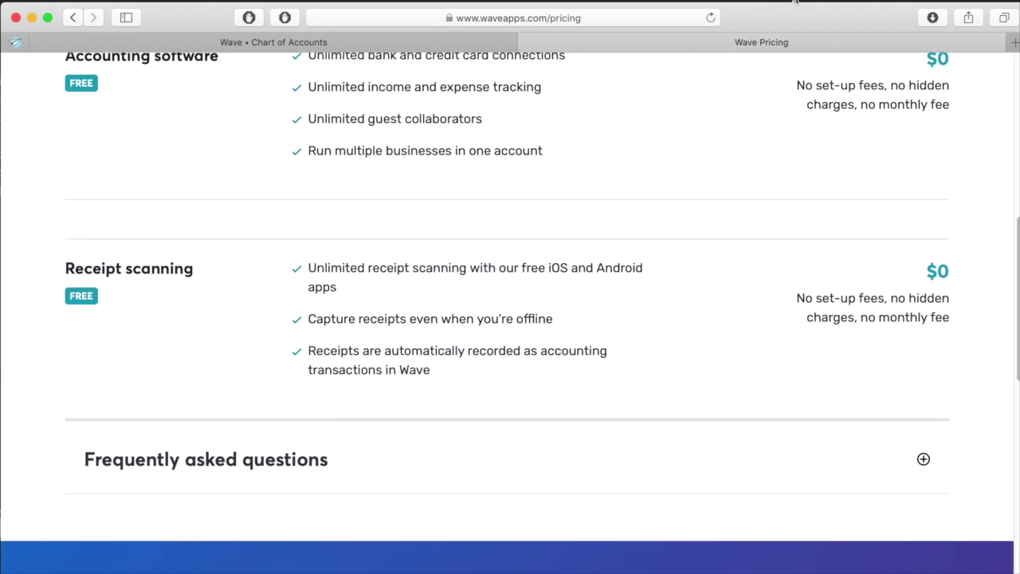
Step: Return to the 365 business's accounting pages and search for "indonesia" among the banks available for a new bank connection
key(ctrl+shift+Tab)
click(114, 406)
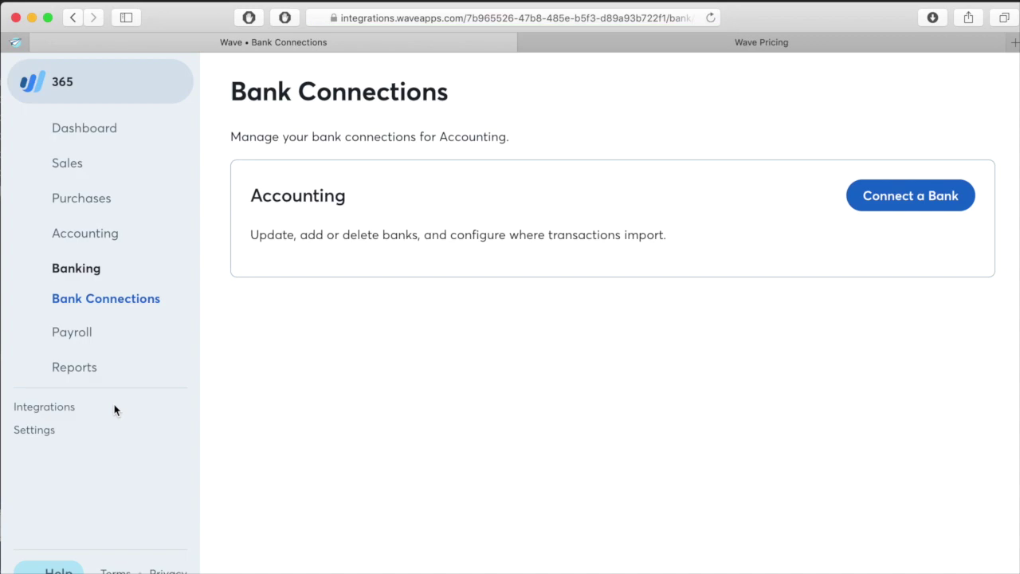
click(894, 197)
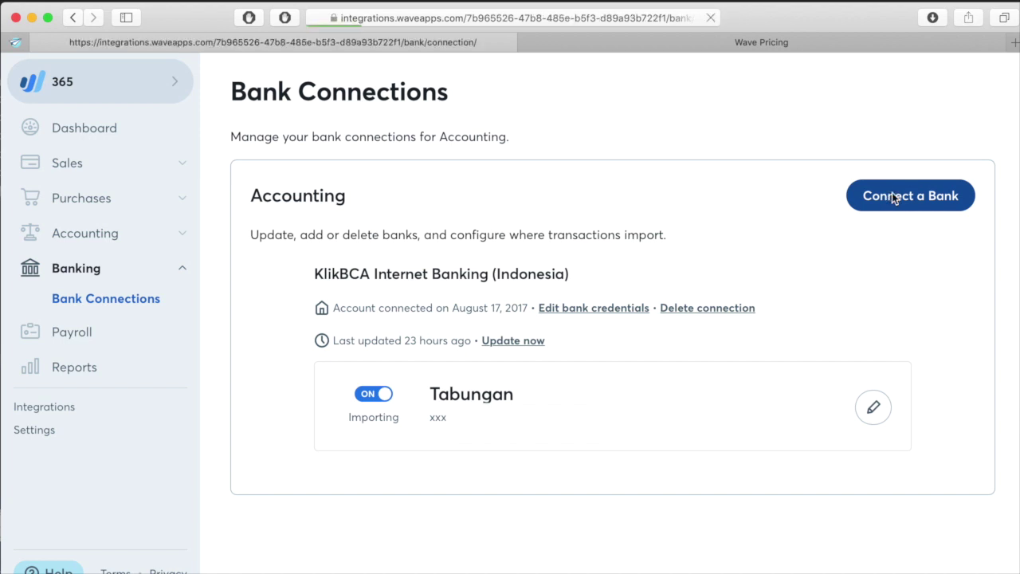
click(757, 249)
text(indon)
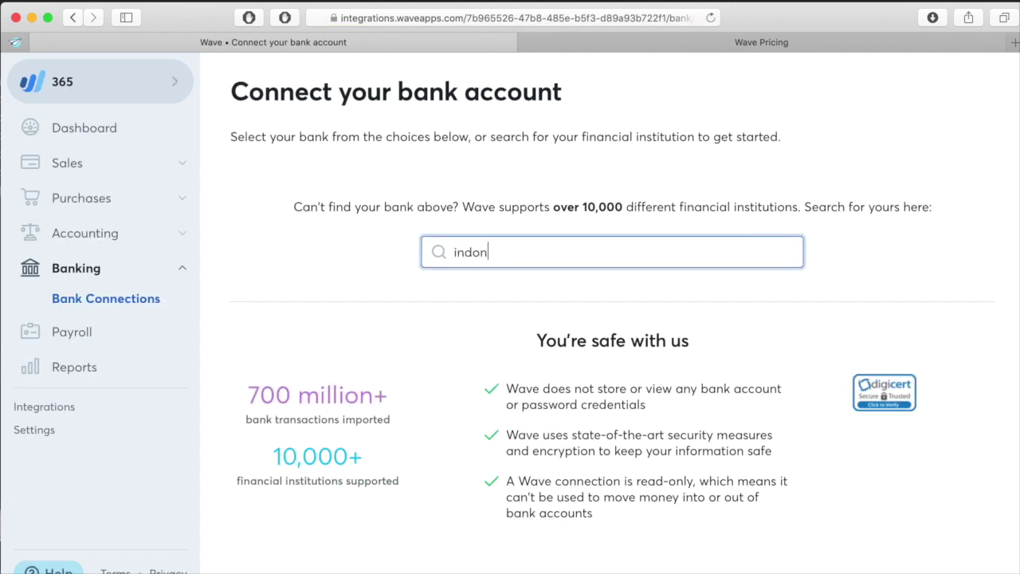
text(esia)
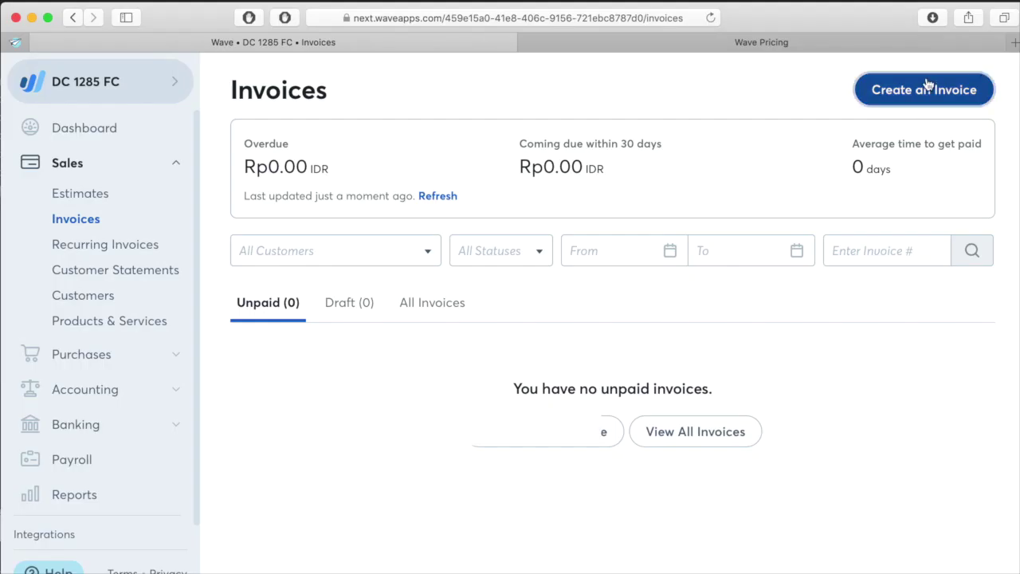
Step: Create a new invoice for the existing customer in the DC 1285 FC business and add the Rental item
click(934, 88)
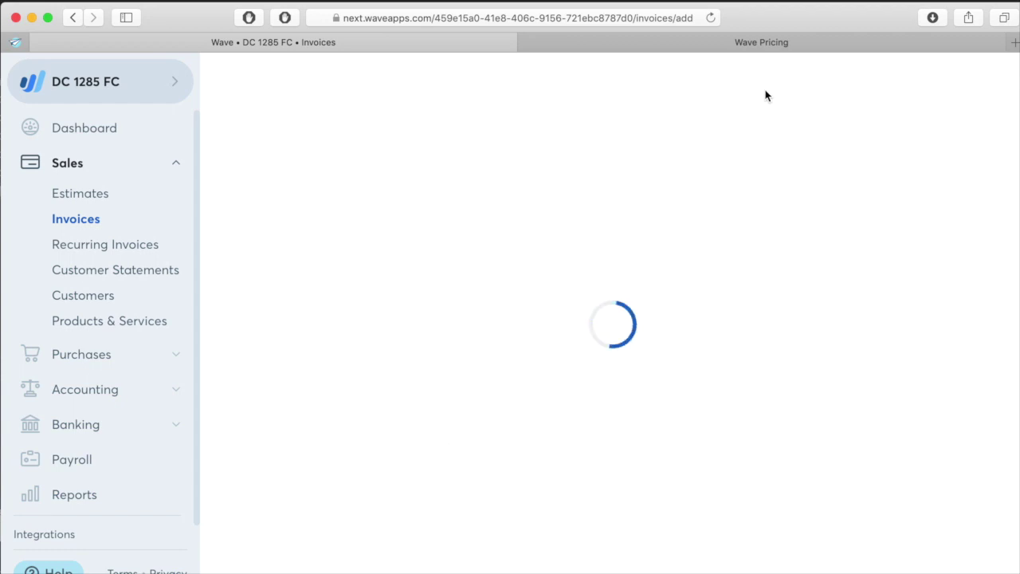
click(523, 232)
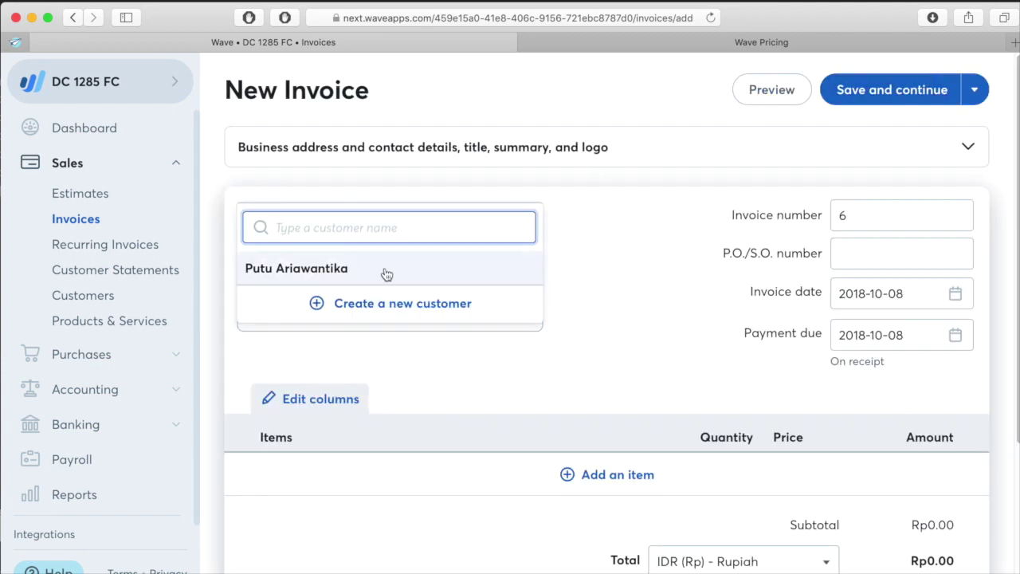
click(386, 274)
click(449, 477)
click(438, 518)
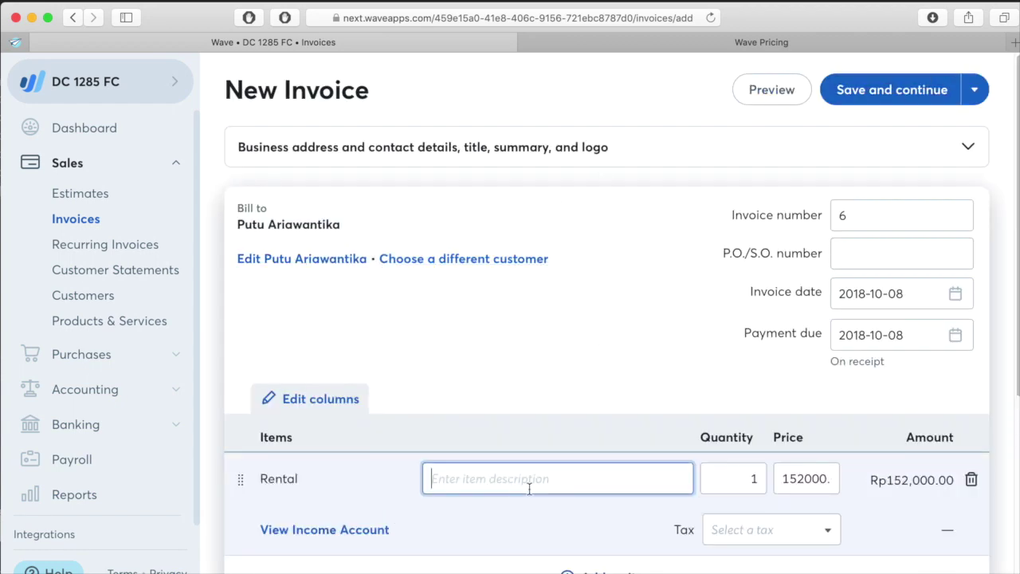
Step: Describe the Rental item as "selama 3 hari", with a quantity of 3 and a price of 200000
text(M)
key(BackSpace)
text(selama 3 hari)
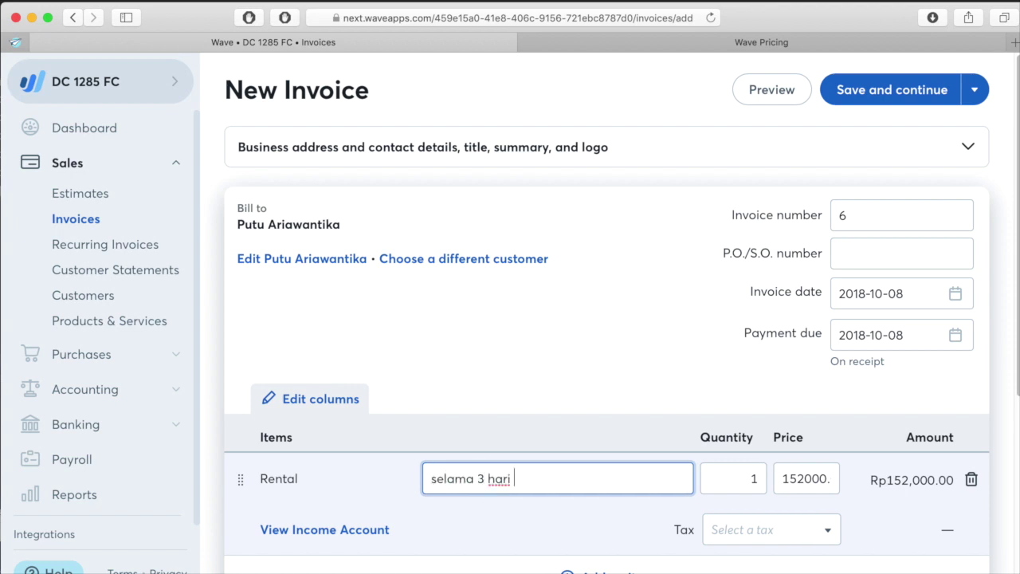
click(758, 478)
text(3)
key(Tab)
text(200000)
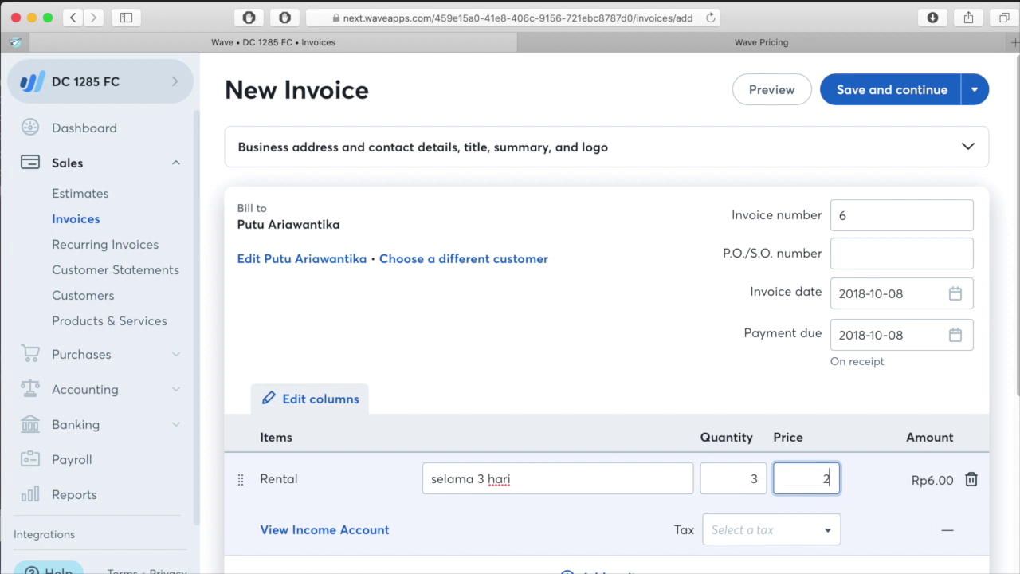
click(630, 359)
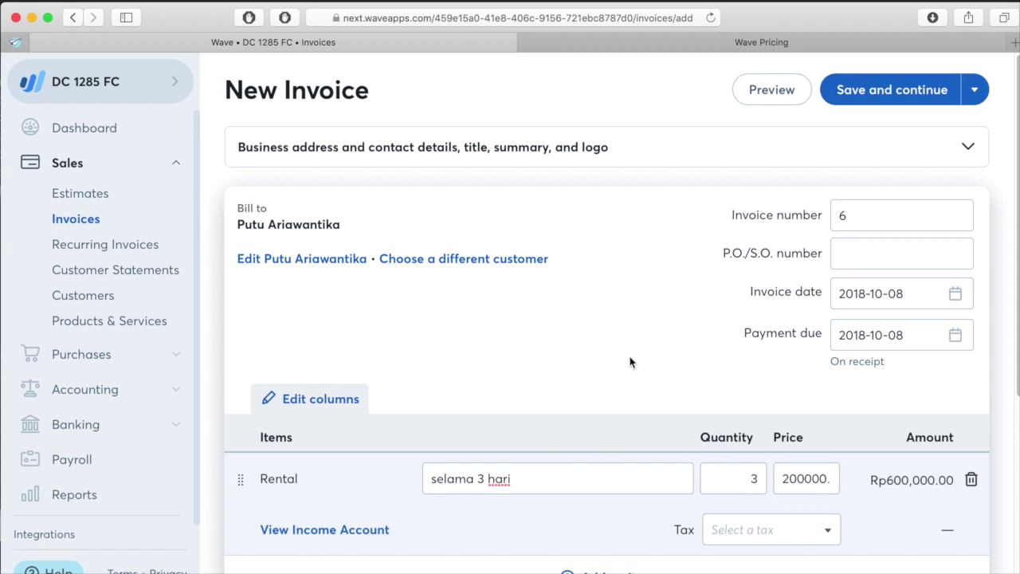
Step: Preview the rental invoice from header to totals and save it
scroll(630, 356, down, 5)
scroll(836, 345, up, 10)
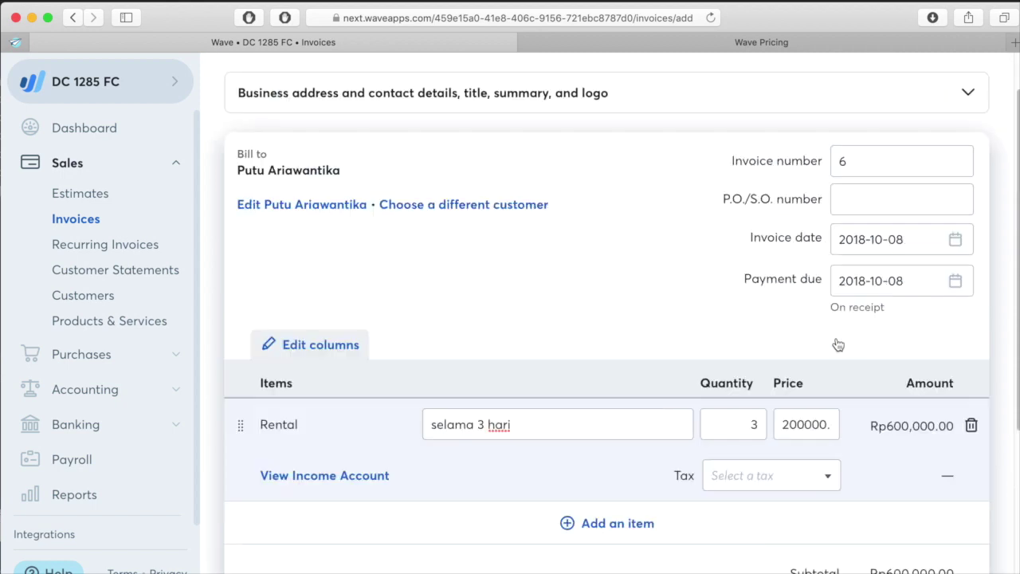
click(785, 99)
scroll(796, 254, down, 5)
scroll(796, 254, up, 5)
scroll(797, 255, down, 1)
scroll(796, 255, up, 1)
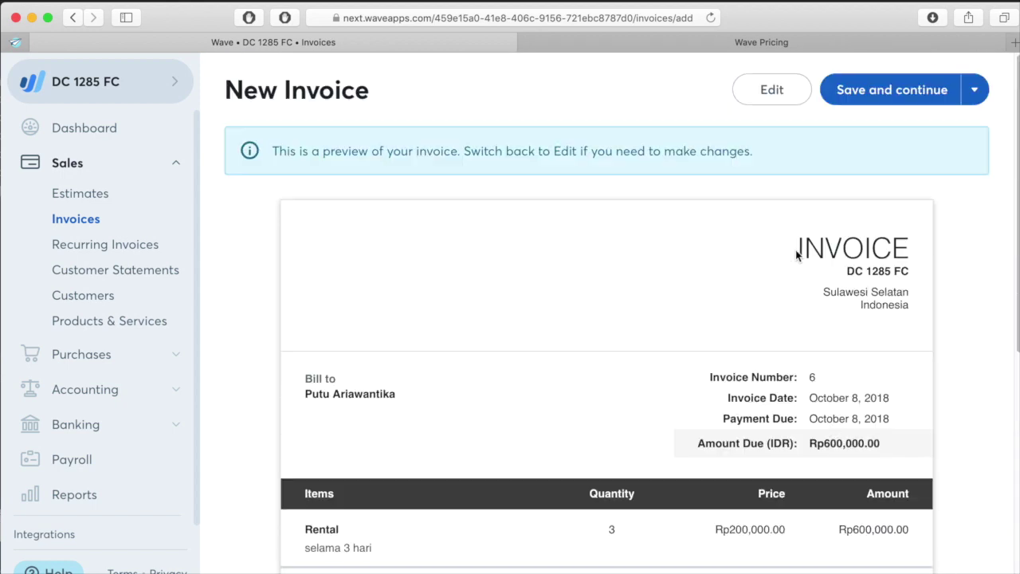
click(884, 90)
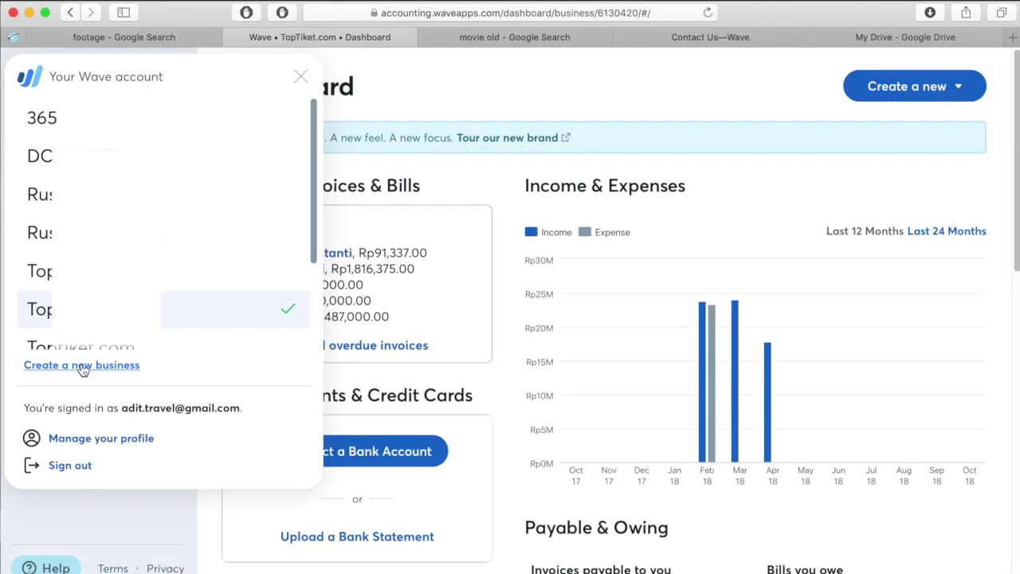
Step: Start a new business named Jasa 2 with the type Financial Services and subtype Other Financial Service
click(83, 366)
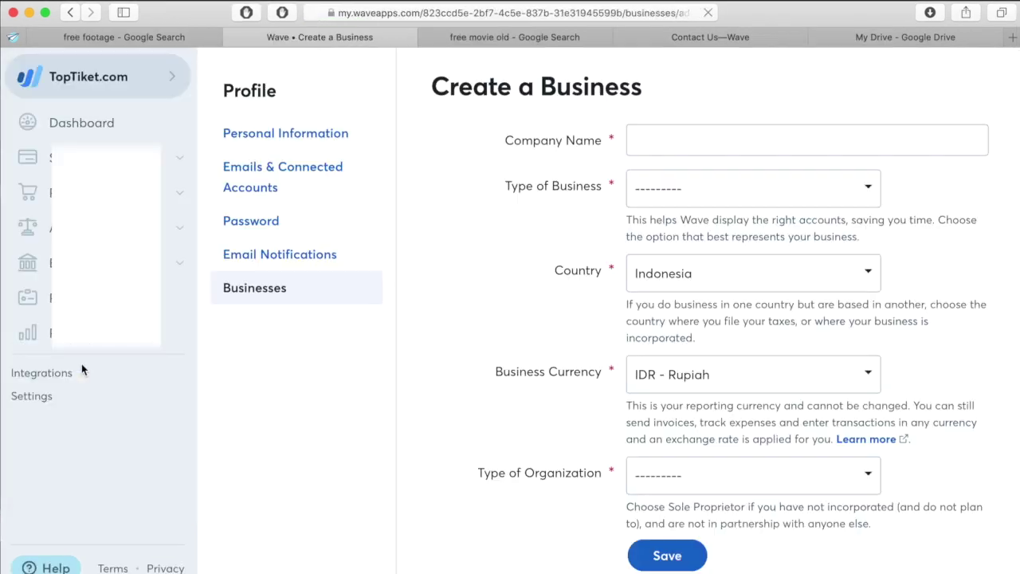
click(751, 144)
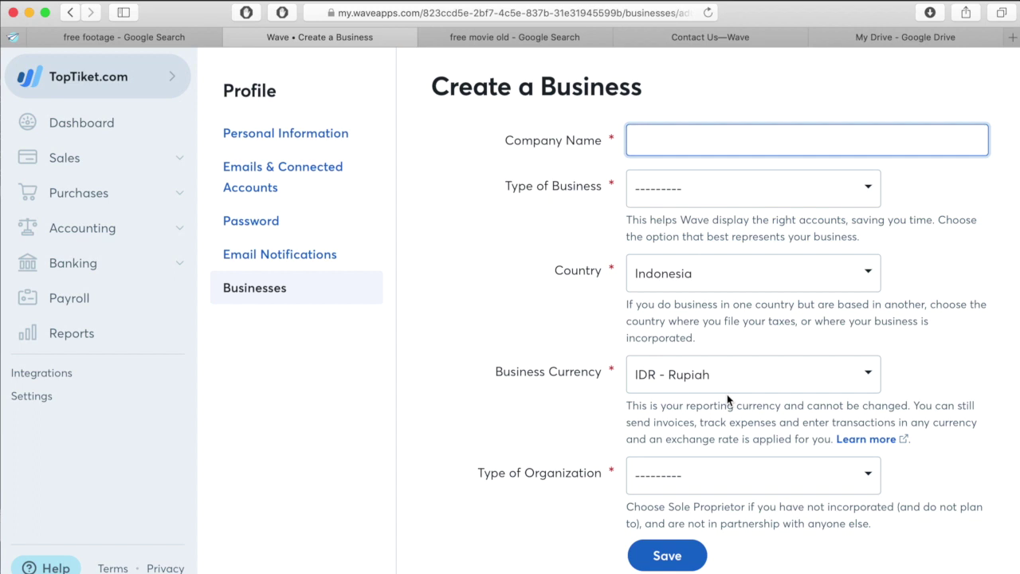
text(Jasa 2)
click(701, 191)
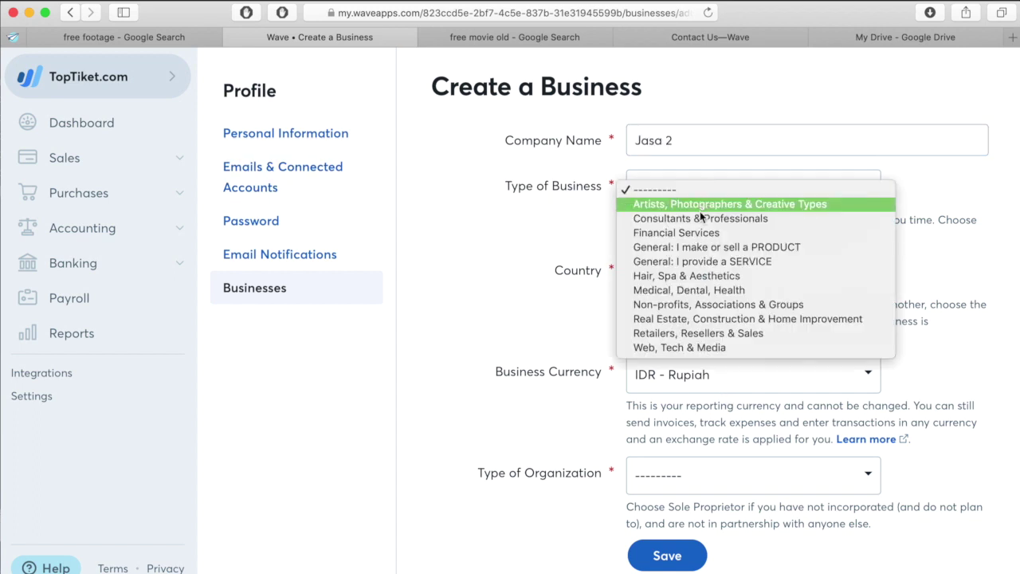
click(695, 234)
click(690, 271)
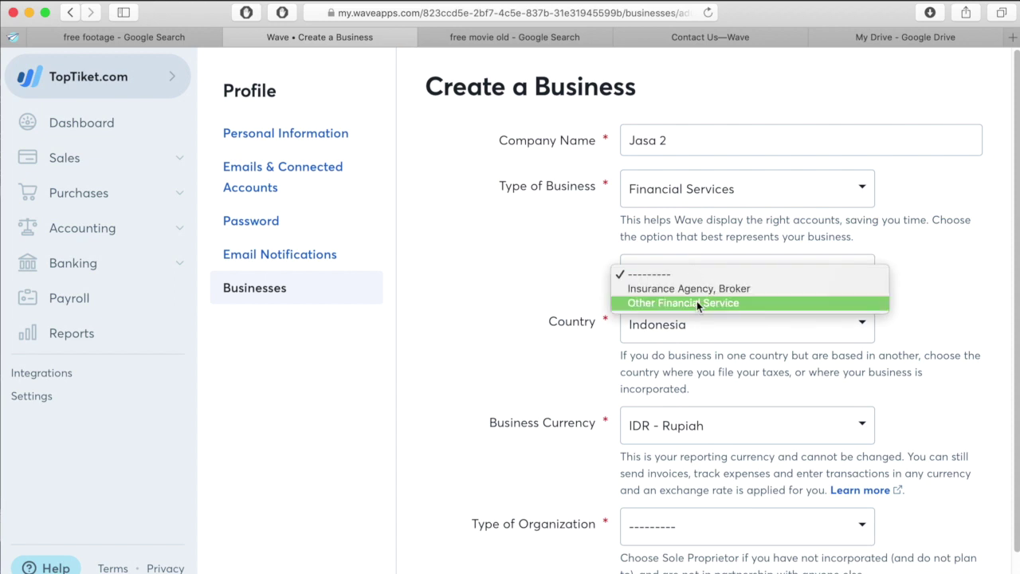
click(696, 301)
Step: Set the Jasa 2 business's organization type to Sole Proprietorship and save the new business
click(702, 525)
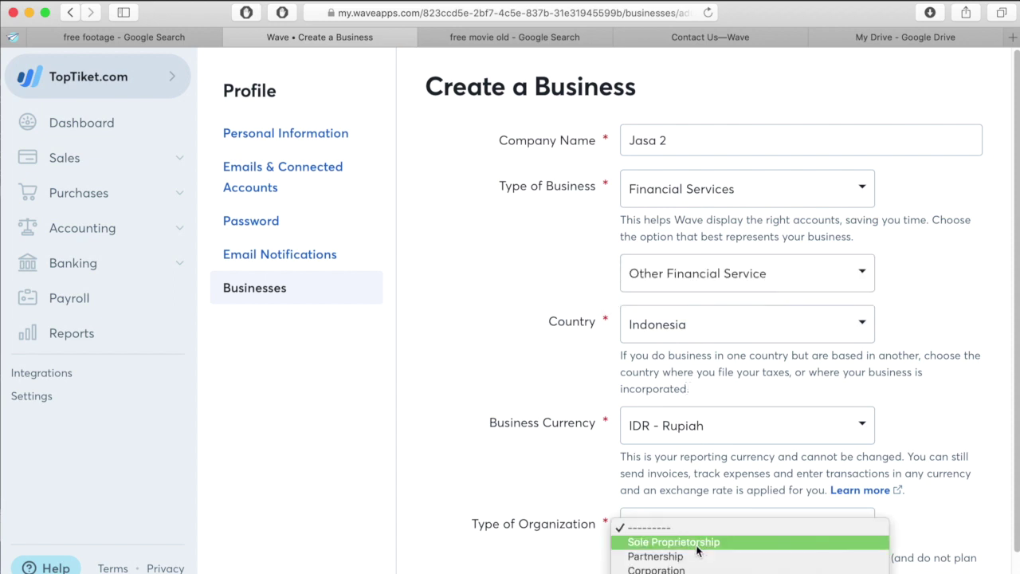
click(698, 542)
scroll(458, 447, down, 1)
click(661, 565)
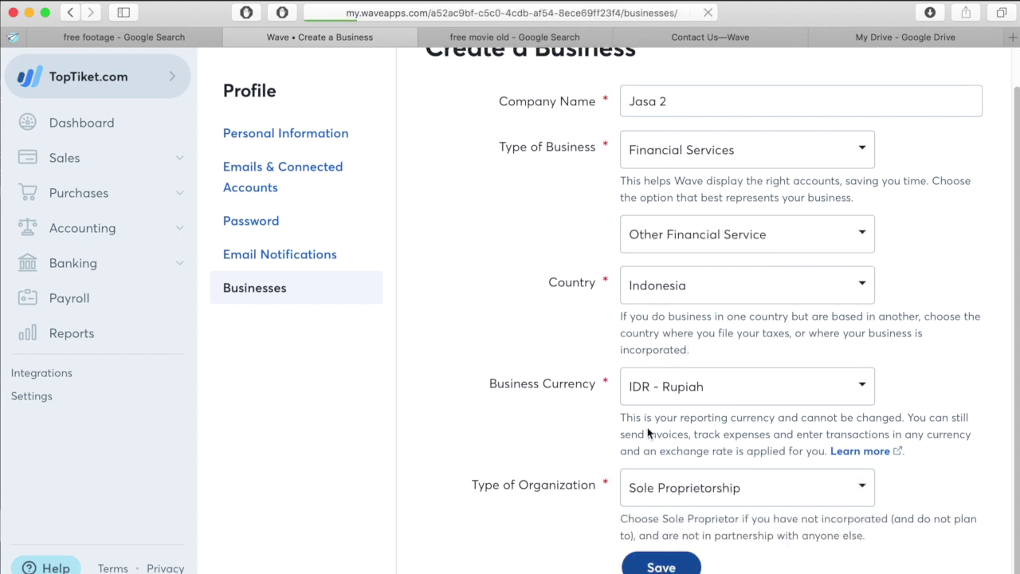
Step: Look through the profile's list of active and archived businesses
scroll(649, 364, down, 5)
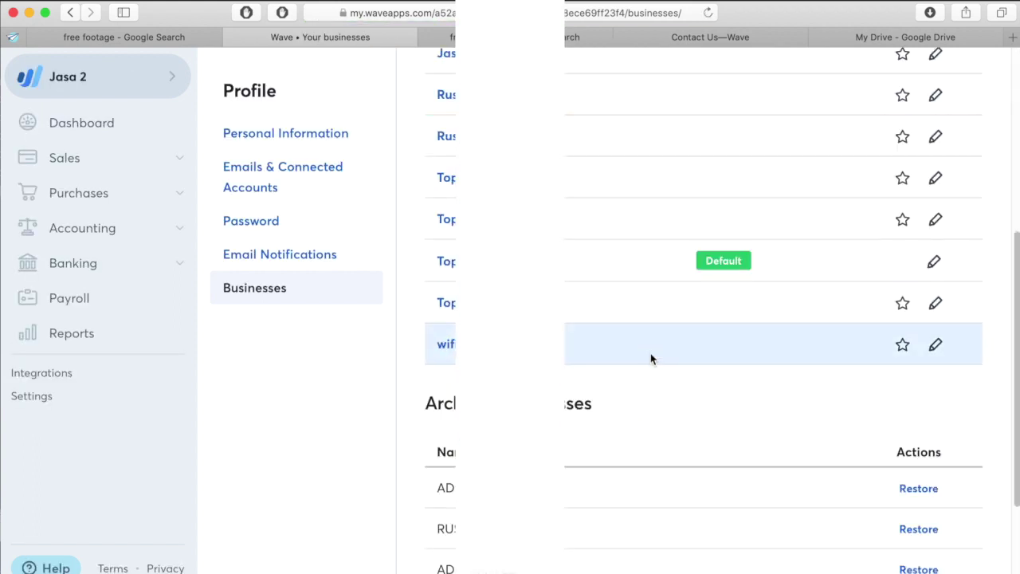
scroll(651, 353, up, 3)
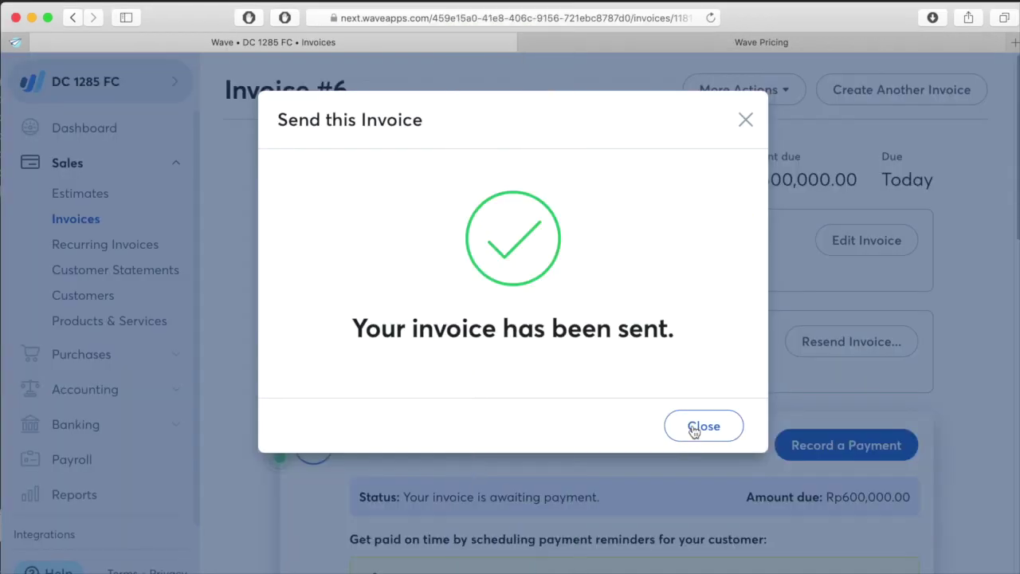
click(703, 427)
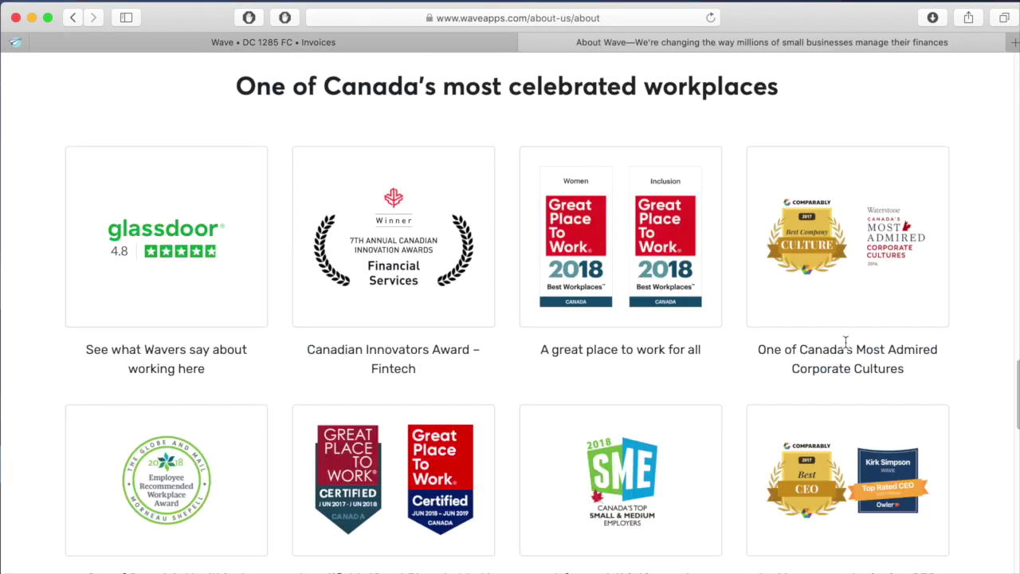
Step: Read Wave's About page, covering the workplace awards, team and careers sections and company figures
scroll(847, 341, down, 2)
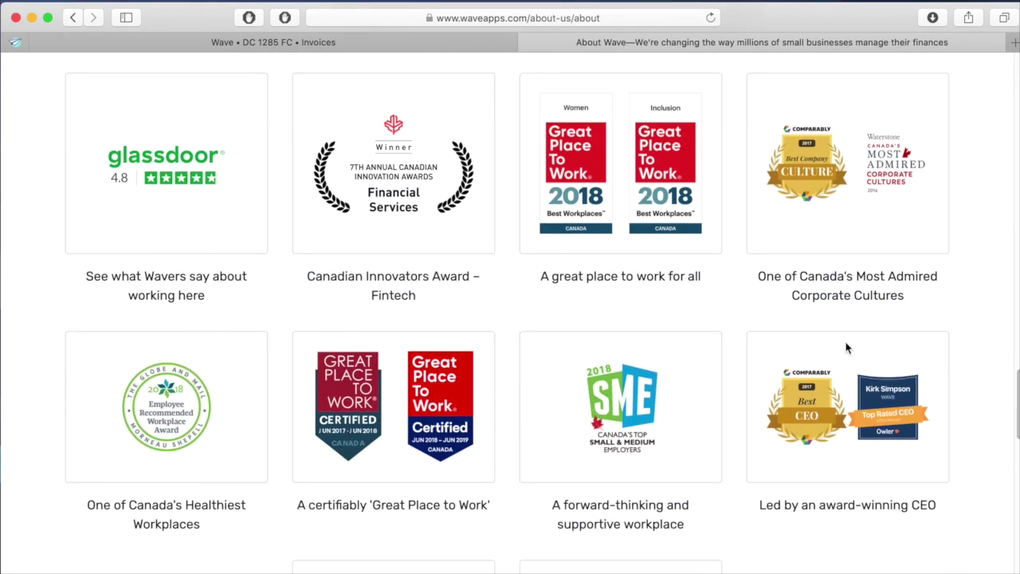
scroll(847, 347, down, 5)
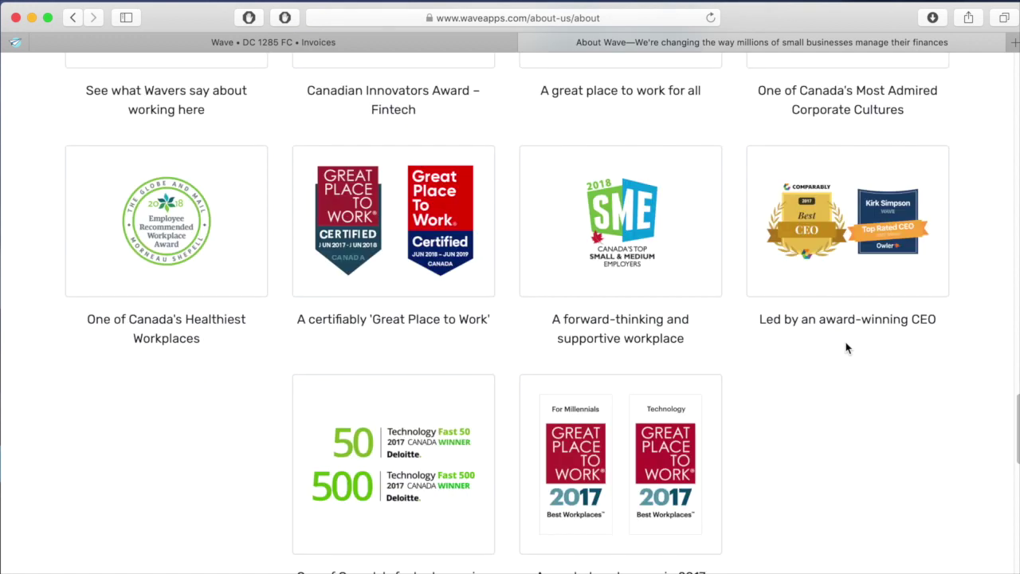
scroll(847, 348, down, 10)
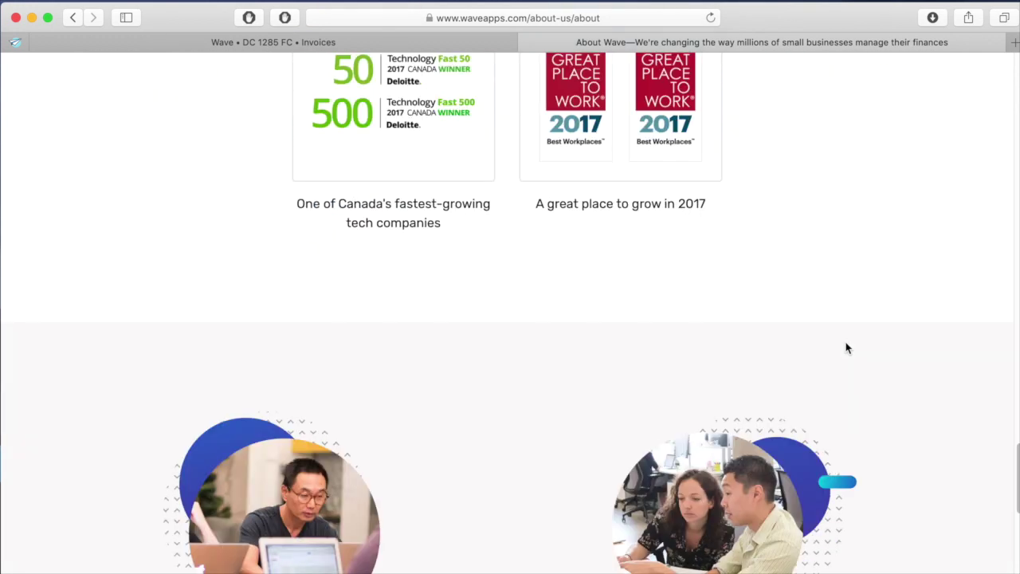
scroll(847, 347, down, 4)
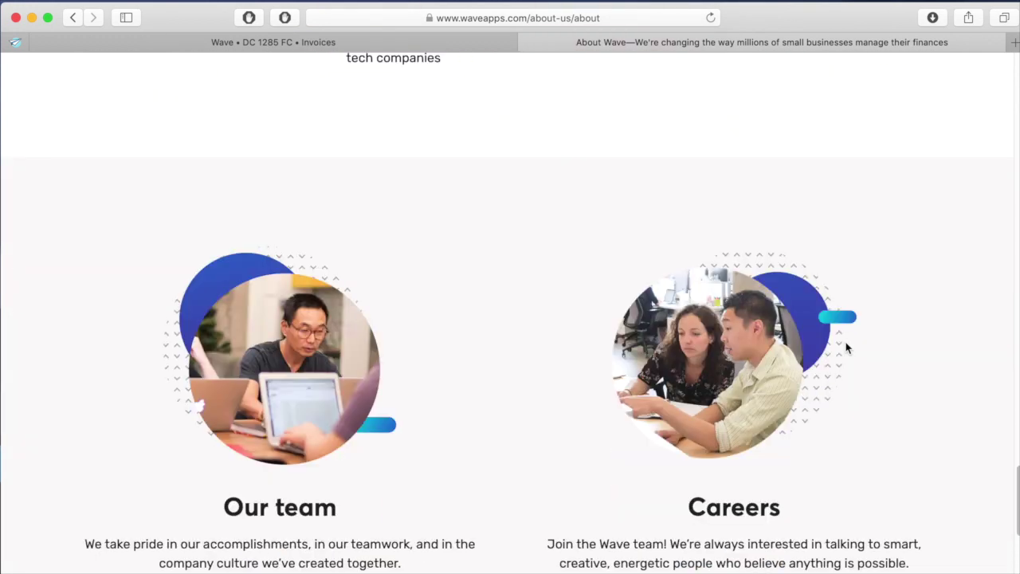
scroll(846, 347, down, 11)
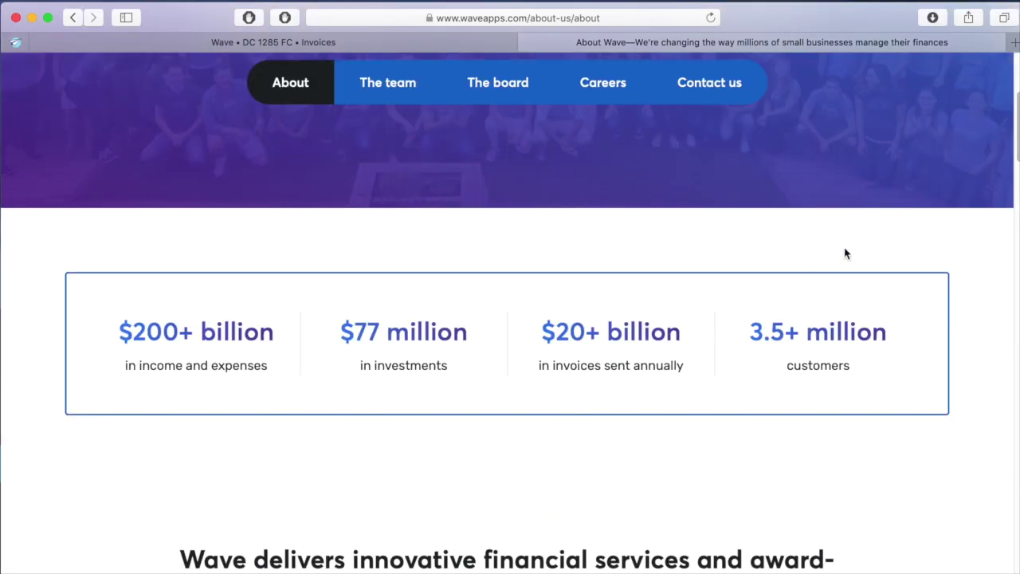
scroll(846, 342, up, 2)
scroll(846, 345, down, 10)
scroll(845, 342, down, 15)
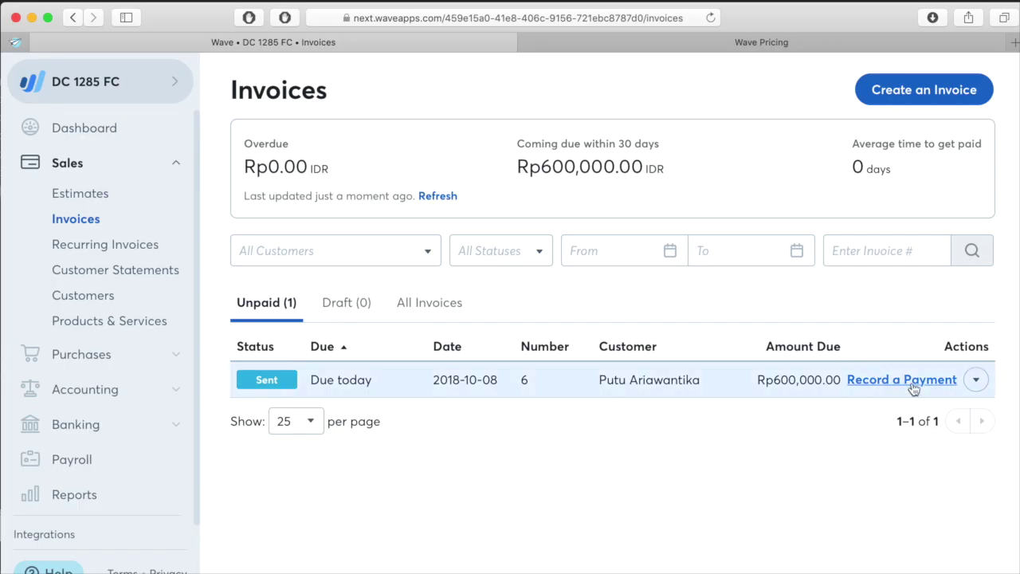
Step: Start recording a payment for unpaid invoice 6 with the method Cash and the account Cash on Hand (IDR)
click(974, 381)
click(901, 380)
click(523, 311)
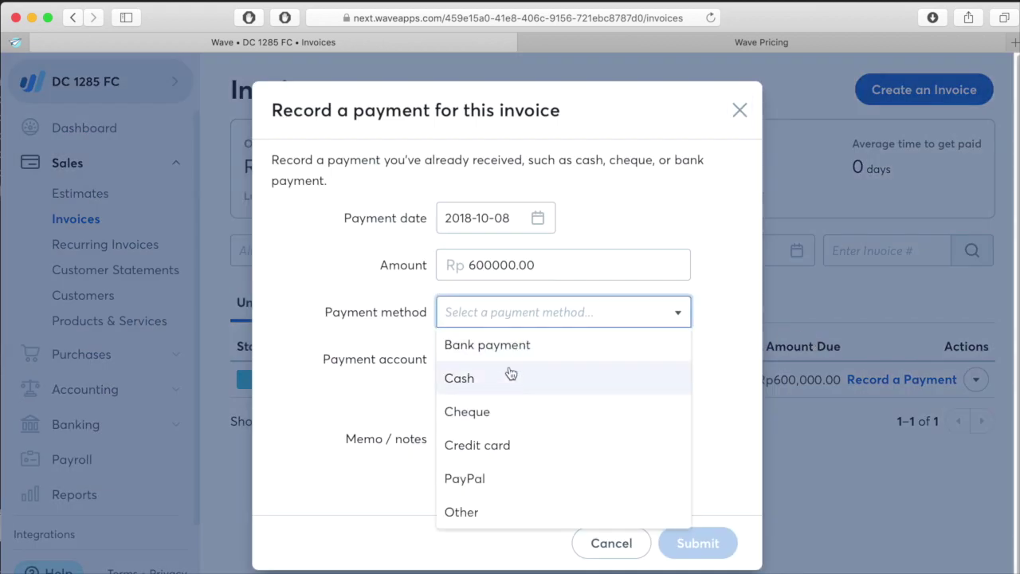
click(506, 377)
click(505, 364)
click(496, 388)
Step: Add the payment memo "pembayaran cash langsung ke Saya", submit the payment and close the confirmation without sending a receipt
click(495, 440)
text(pem)
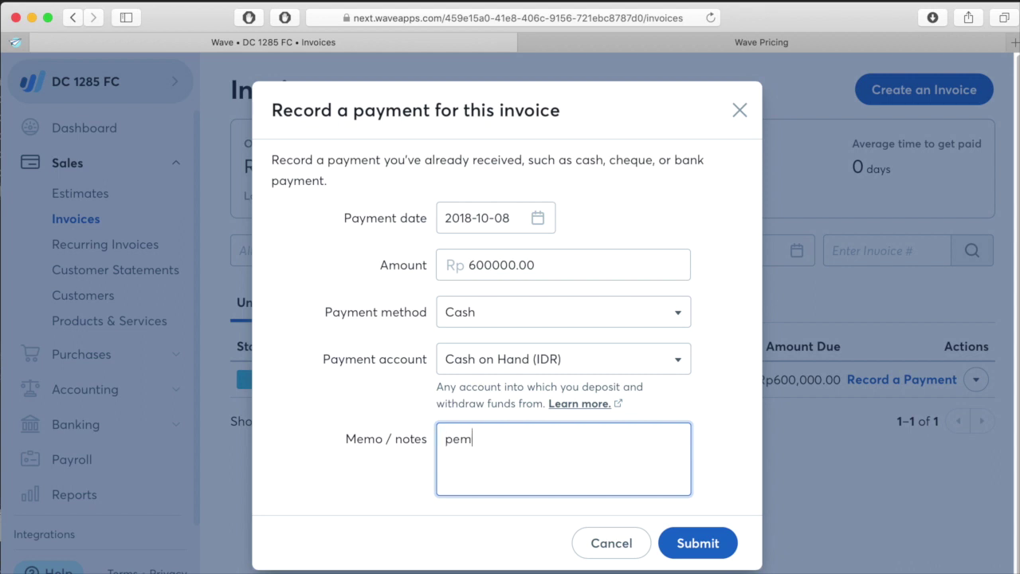
text(bayaran cash langsung ke )
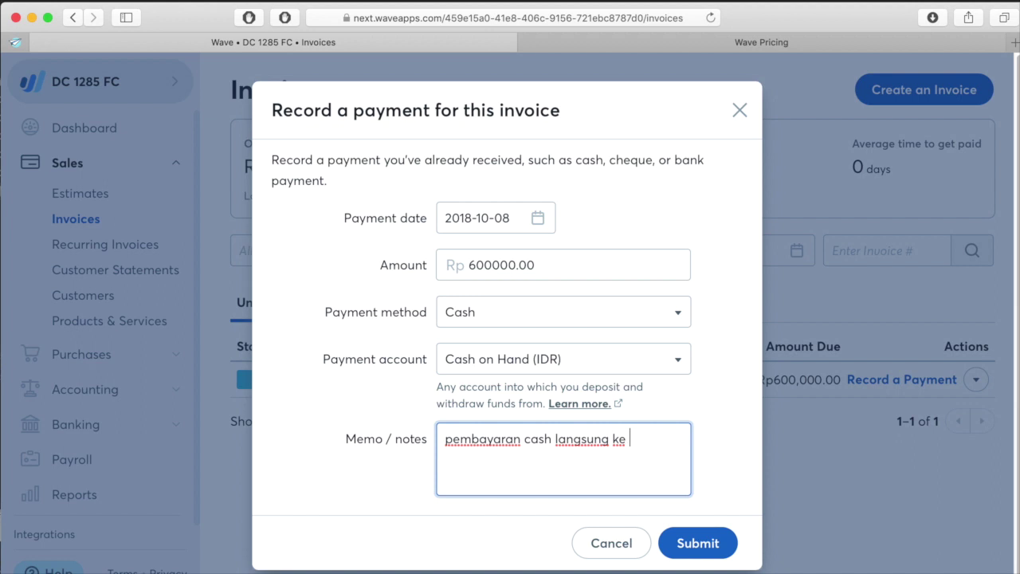
text(Saya)
click(706, 543)
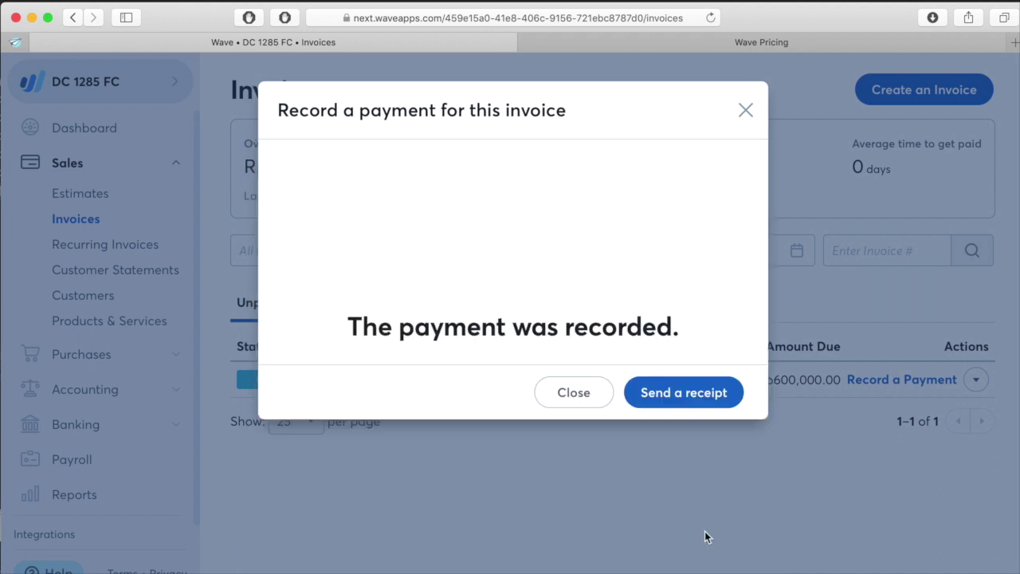
click(572, 392)
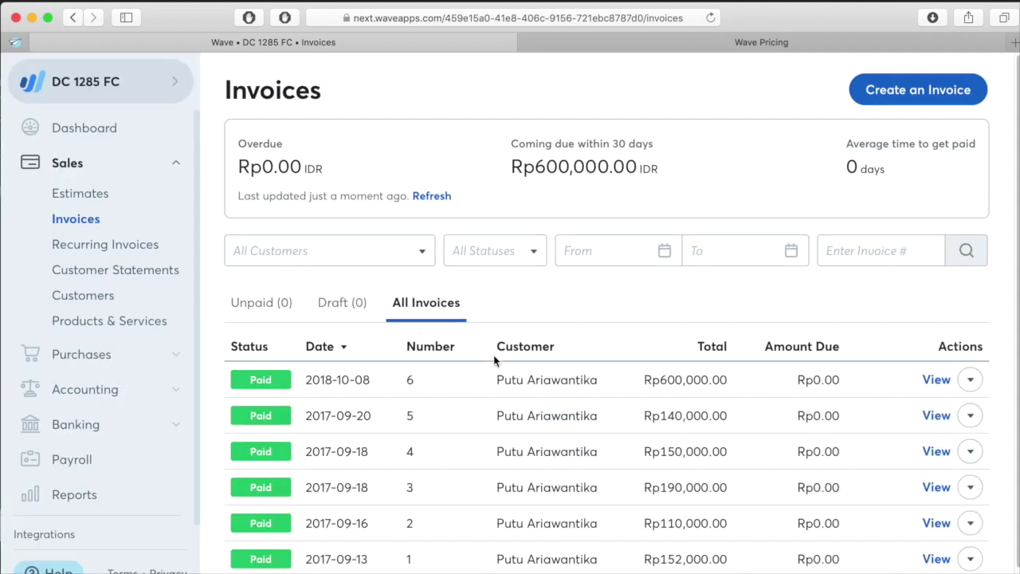
Step: Open invoice #6 from the list of all invoices and review its status and received payment
click(937, 381)
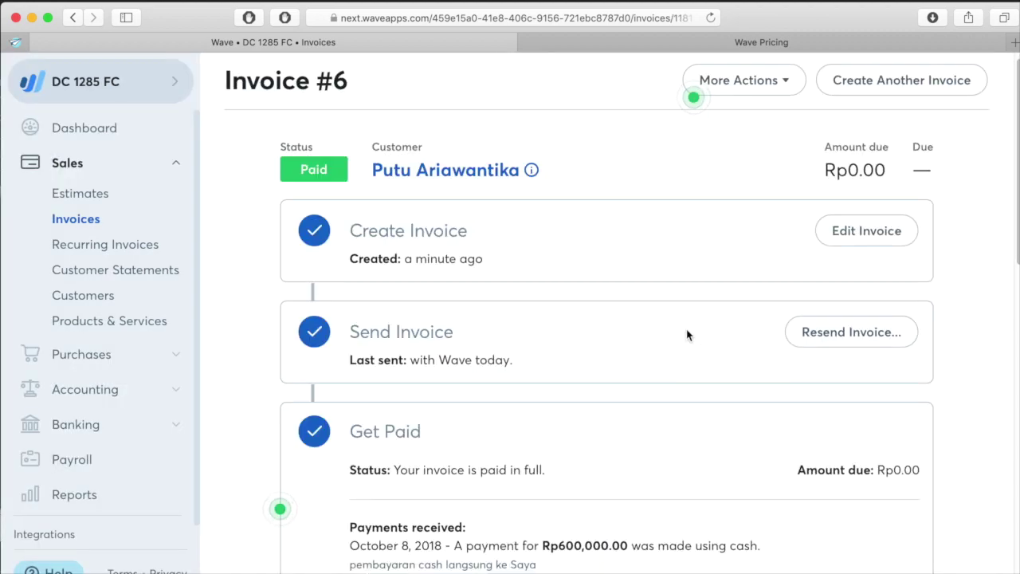
scroll(687, 335, down, 10)
scroll(687, 335, up, 10)
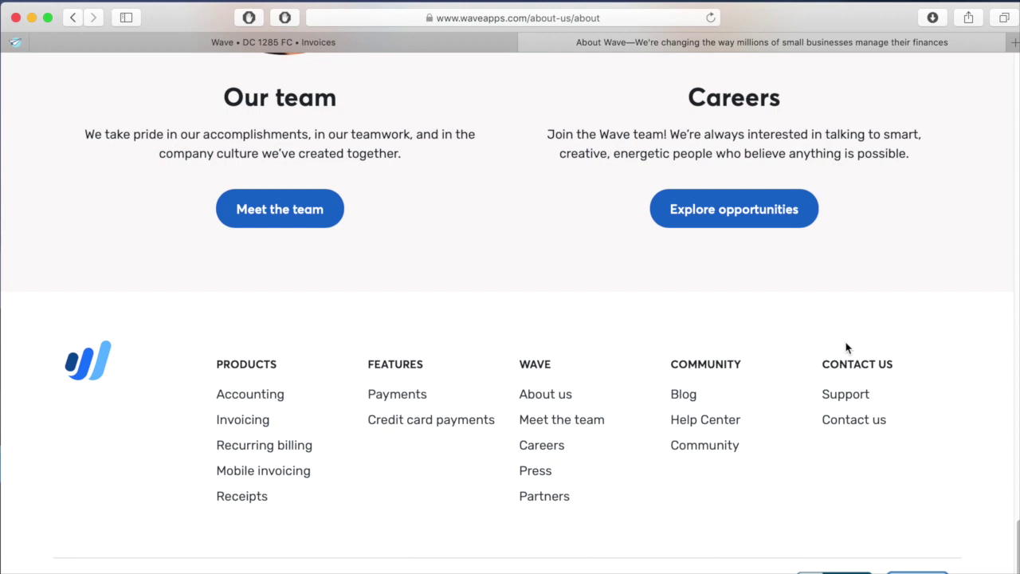
Step: Go from Wave's About page to its Contact us page and open the office location in Google Maps
scroll(846, 348, up, 15)
scroll(846, 342, up, 10)
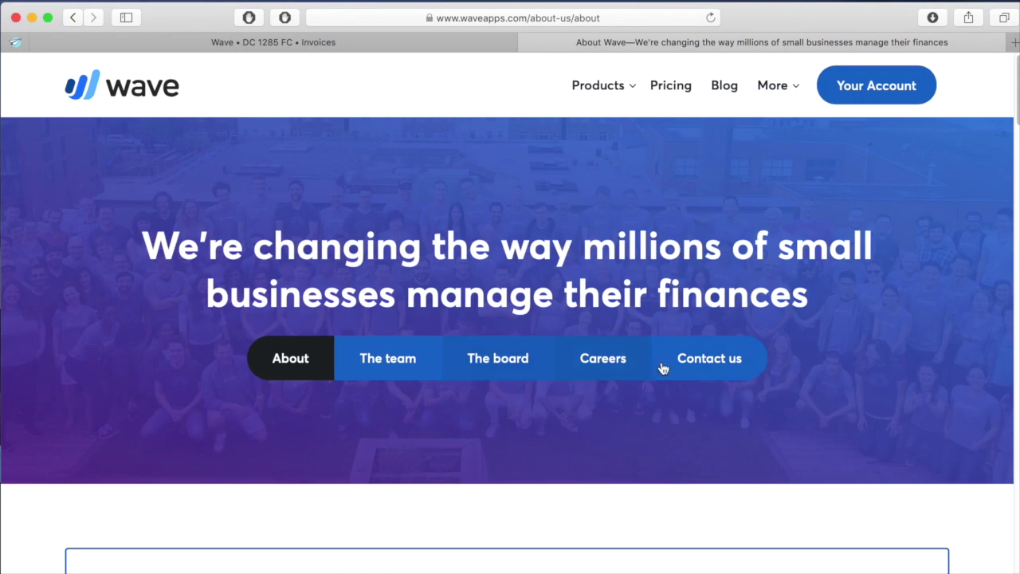
click(709, 360)
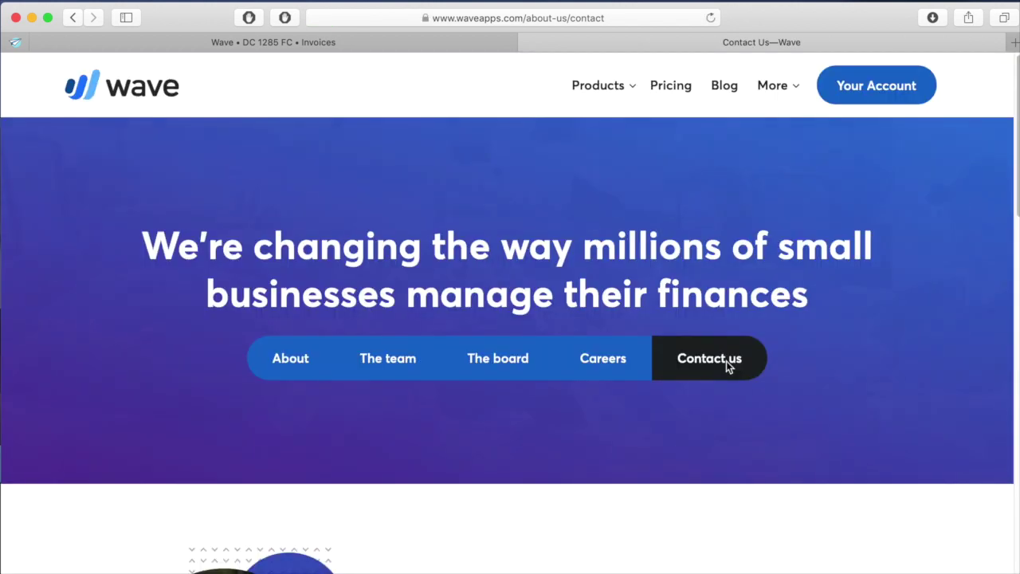
scroll(726, 361, down, 15)
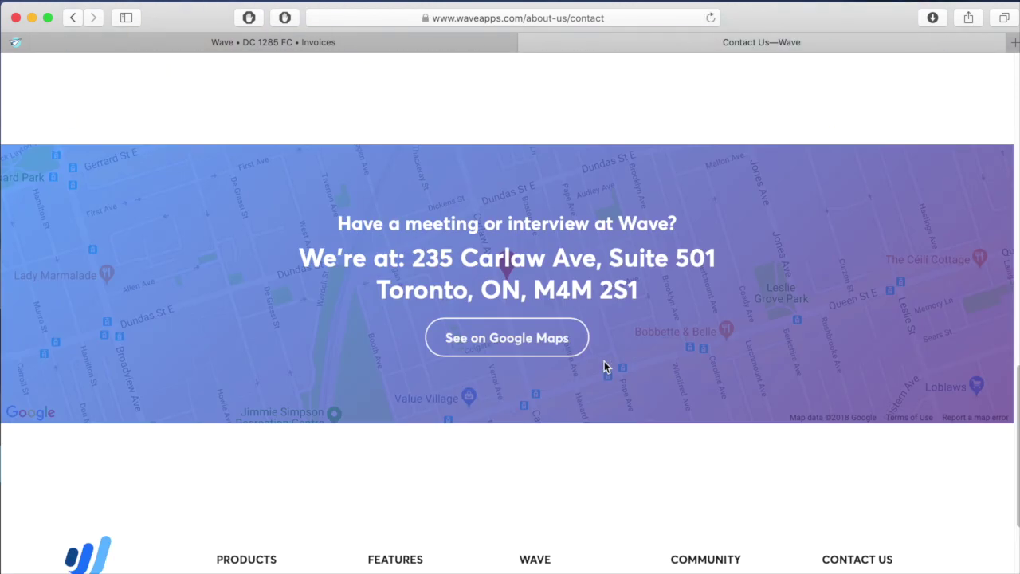
click(541, 331)
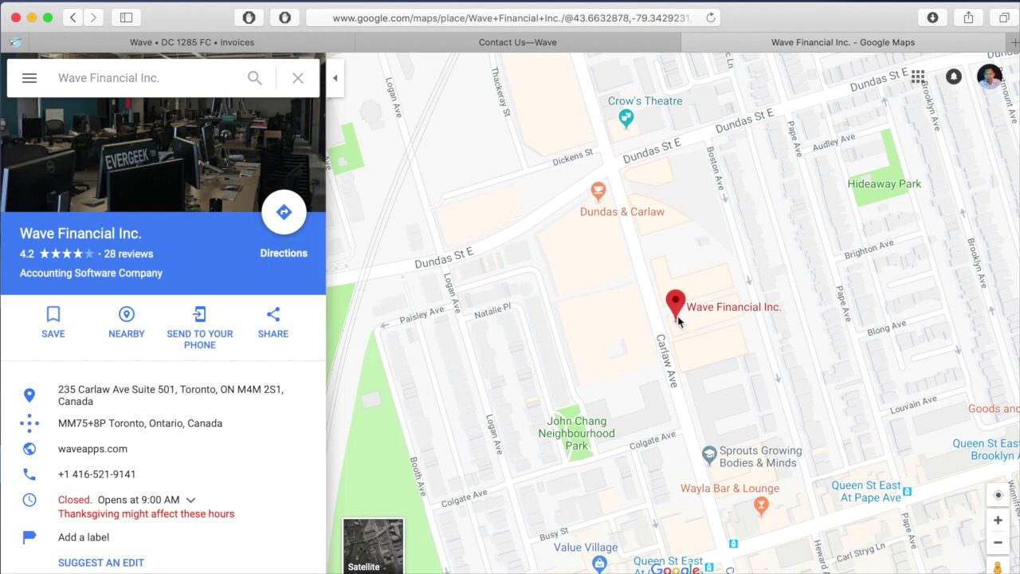
Step: Examine where Wave Financial Inc. is located, from its street in Toronto out to the North American continent
scroll(678, 315, up, 3)
scroll(678, 316, down, 5)
scroll(678, 318, down, 5)
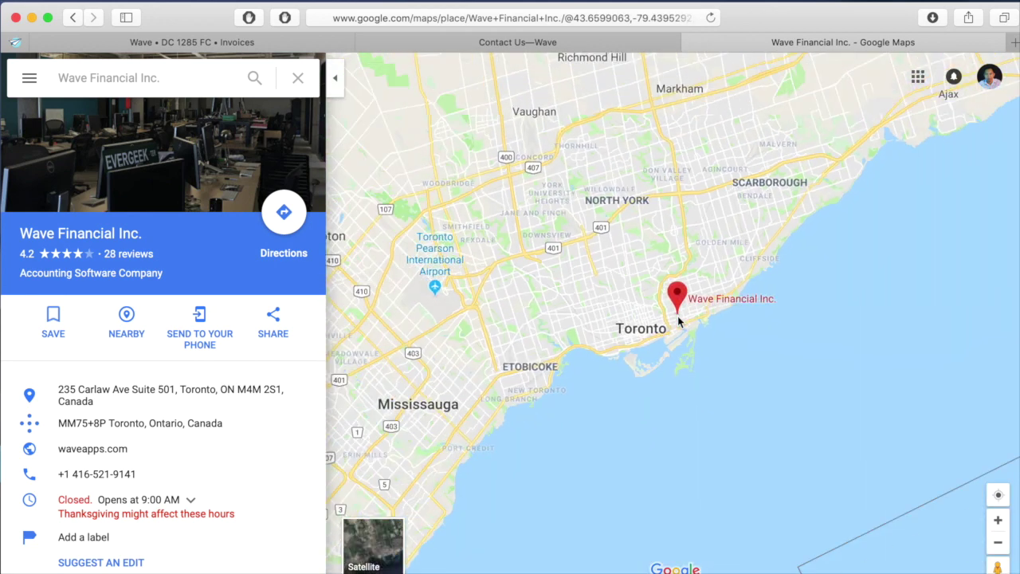
scroll(678, 317, down, 6)
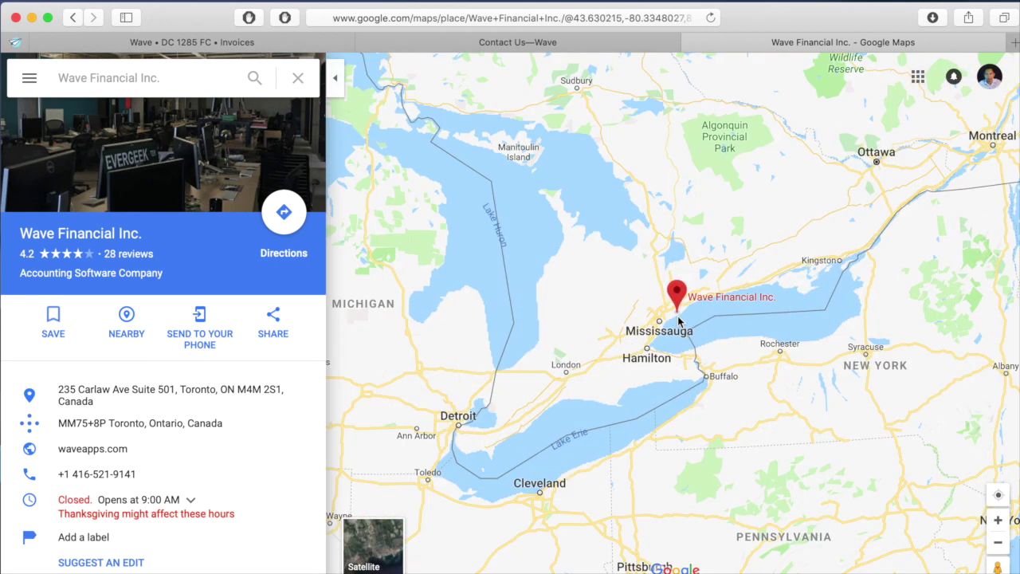
scroll(679, 320, down, 3)
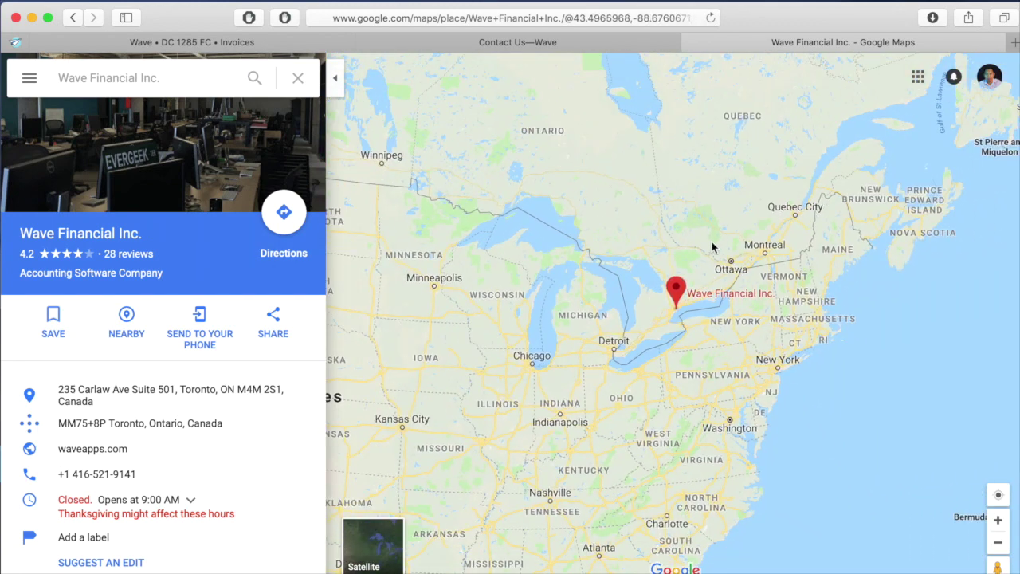
scroll(713, 248, down, 3)
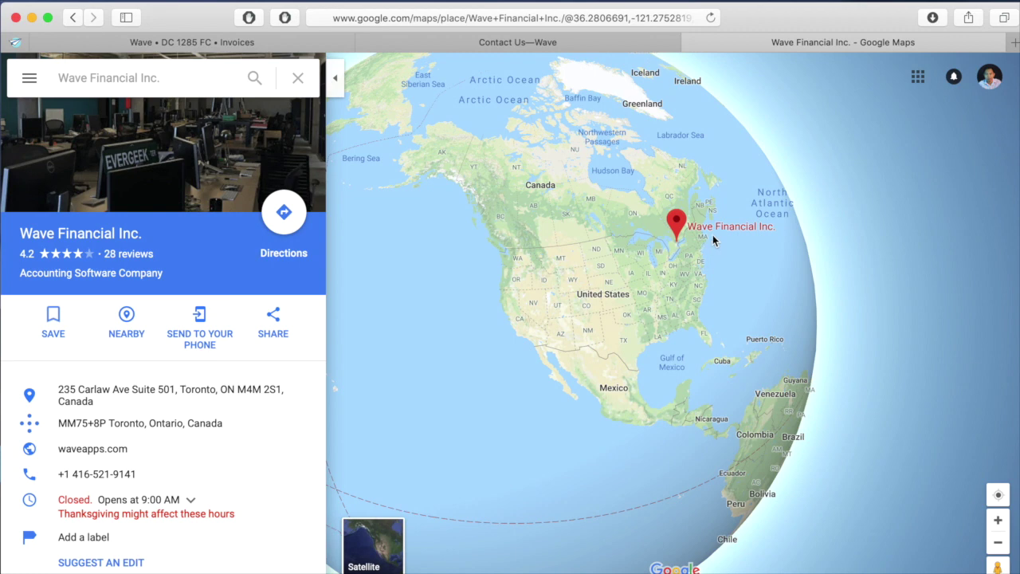